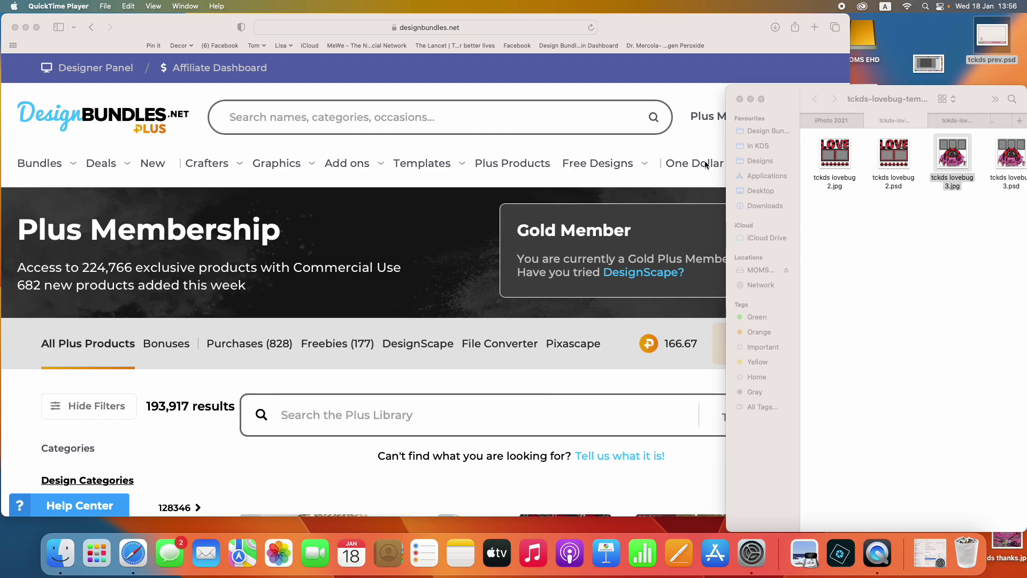
Open the DesignScape online editor from the Design Bundles Plus membership page
click(694, 147)
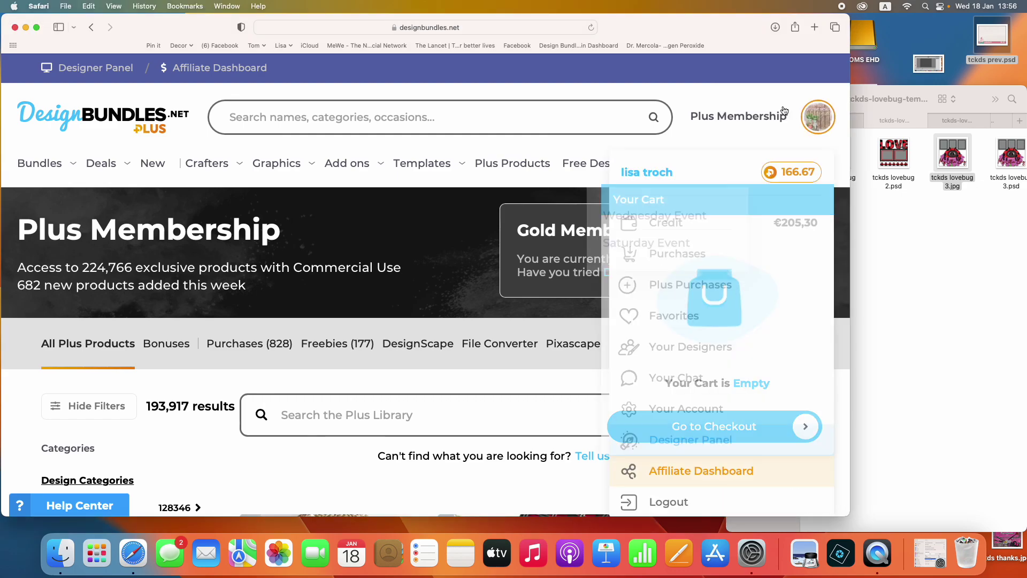
mouse_move(805, 112)
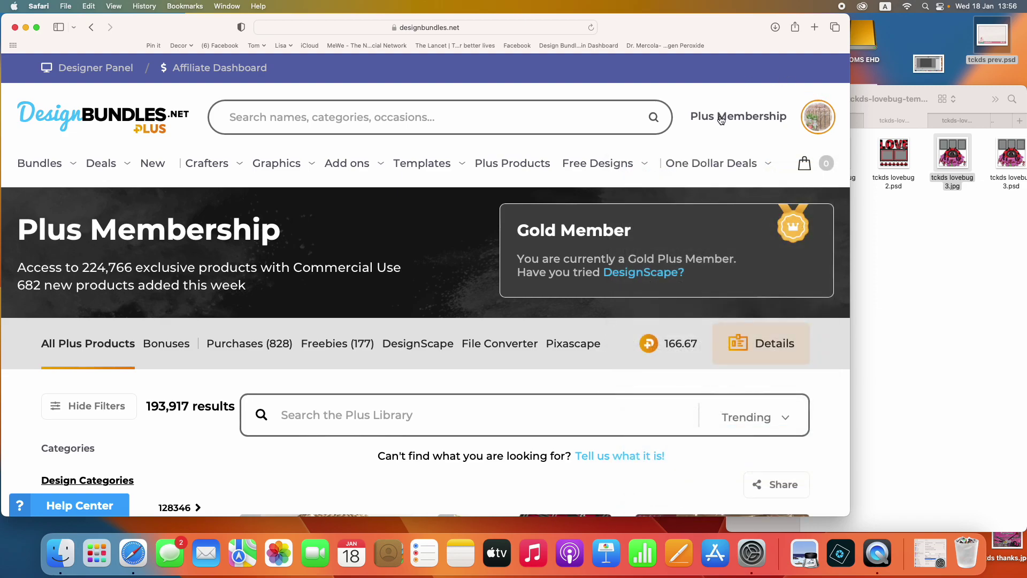
mouse_move(711, 163)
click(426, 347)
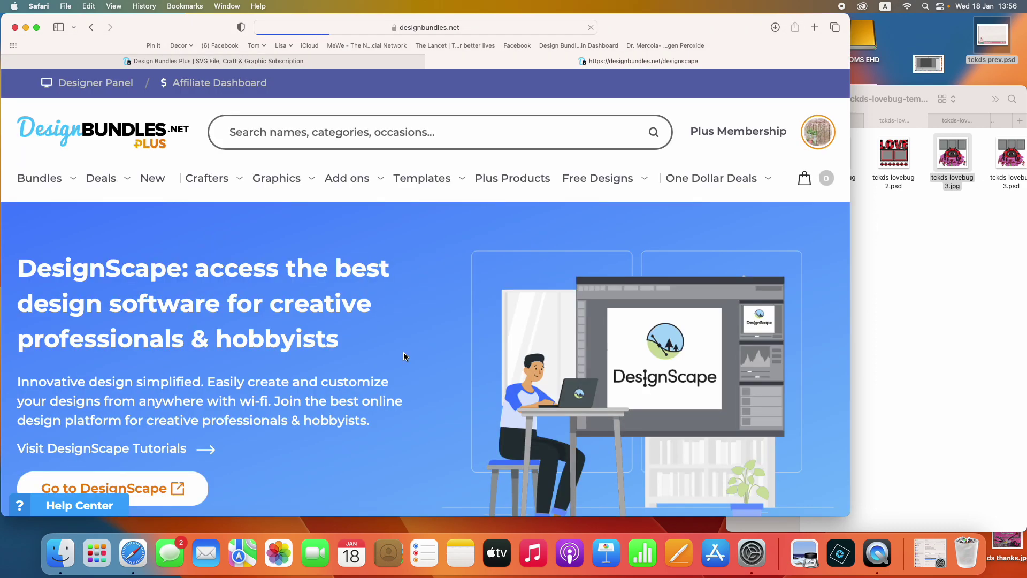
click(151, 488)
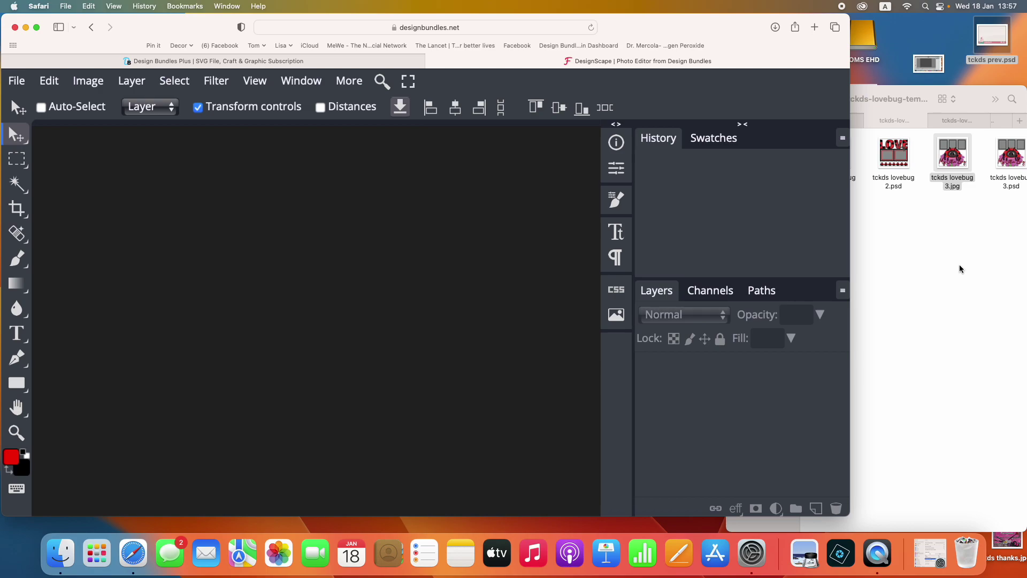
Find the template tckds lovebug 2.psd in the lovebug templates folder and open it in the DesignScape editor
click(960, 269)
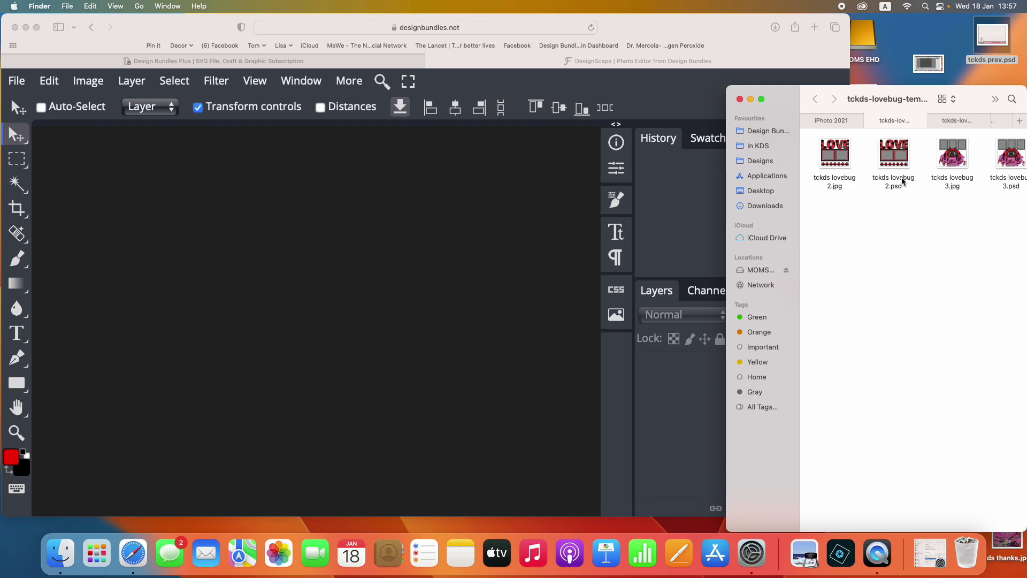
scroll(903, 182, right, 5)
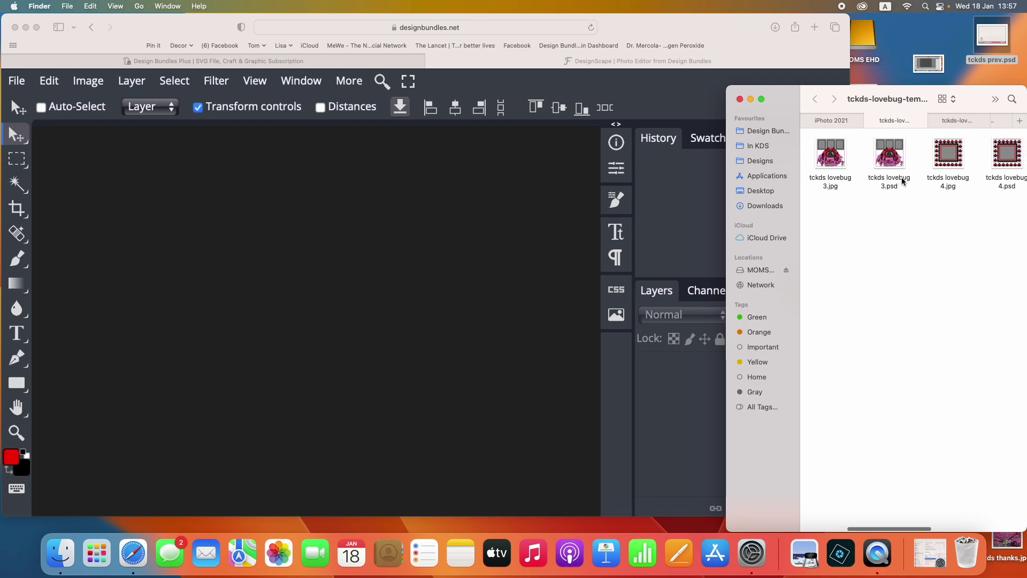
scroll(904, 181, right, 8)
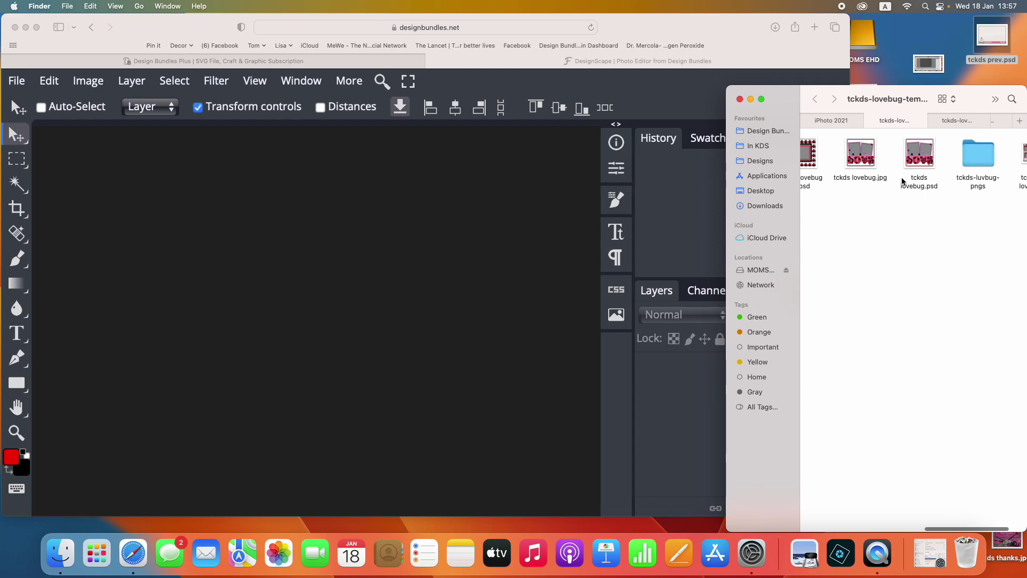
scroll(904, 182, right, 2)
scroll(855, 176, right, 1)
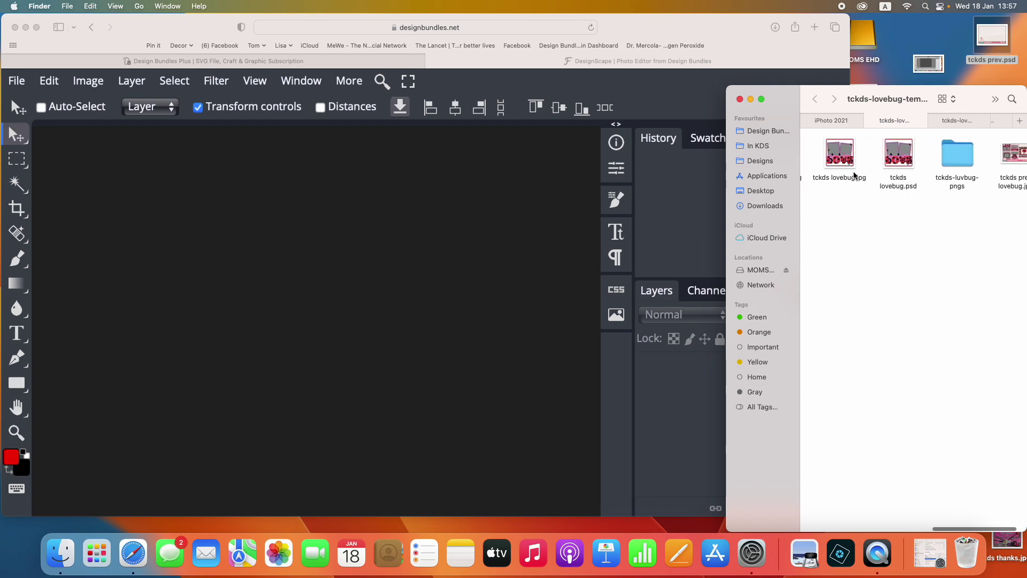
scroll(855, 176, left, 8)
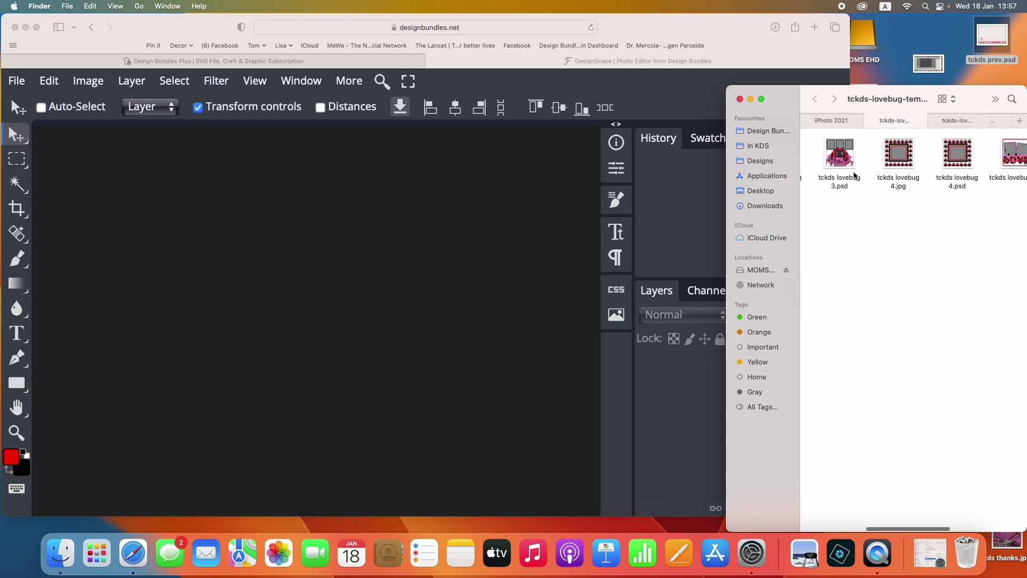
scroll(855, 175, left, 5)
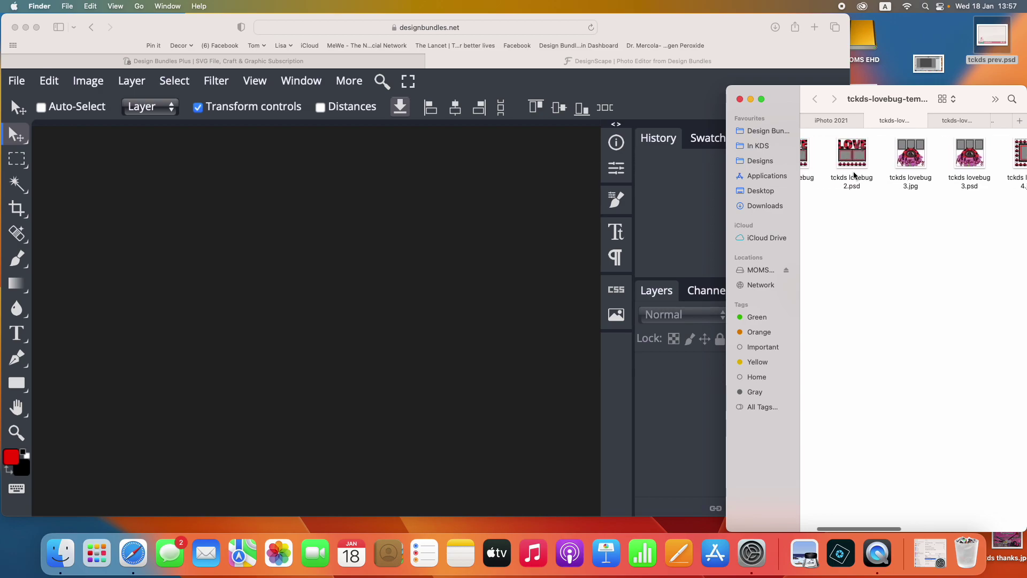
scroll(854, 175, left, 4)
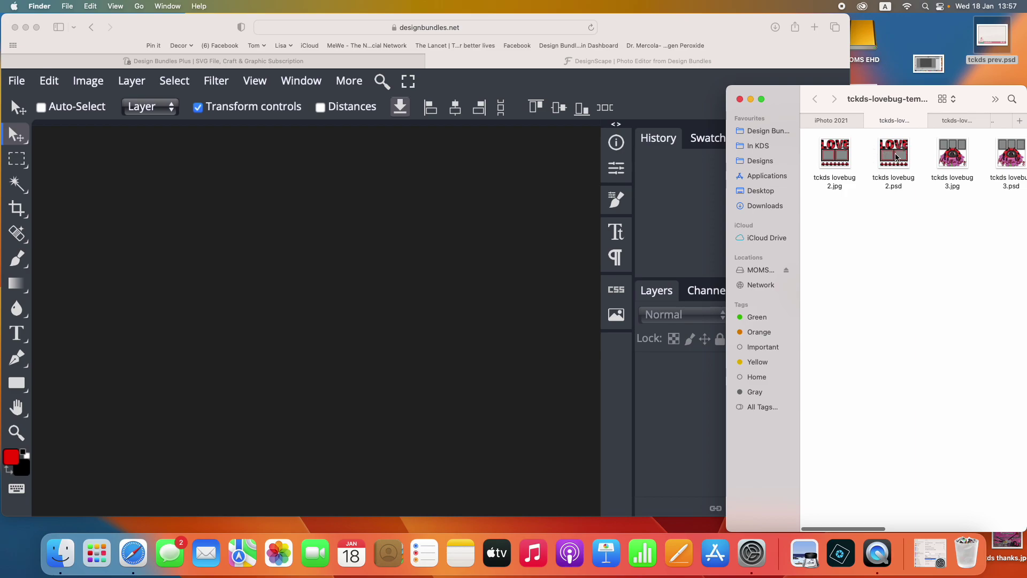
drag(897, 157, 350, 260)
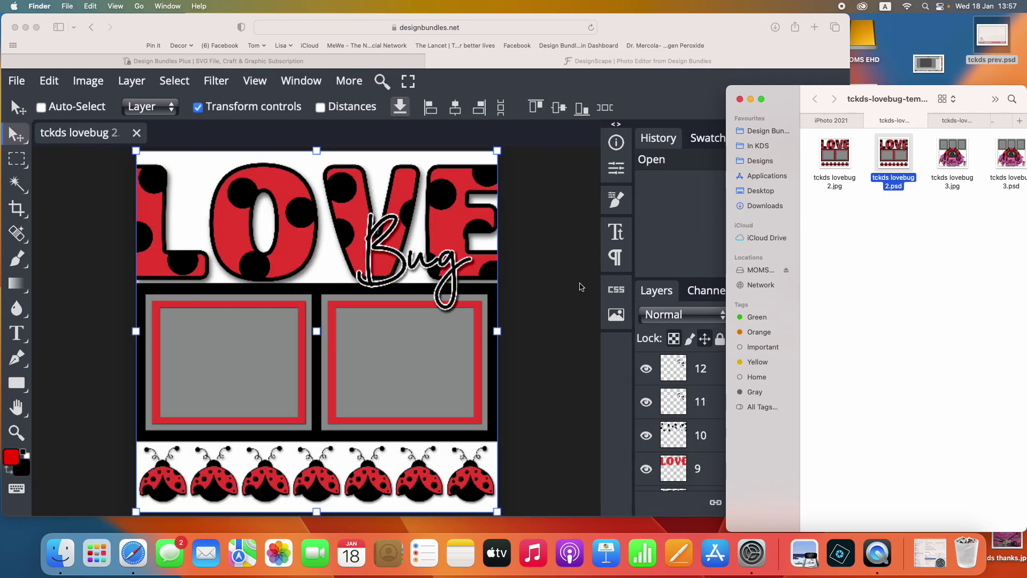
Examine the template's layer stack from layer 12 down to the Background layer and back
click(582, 287)
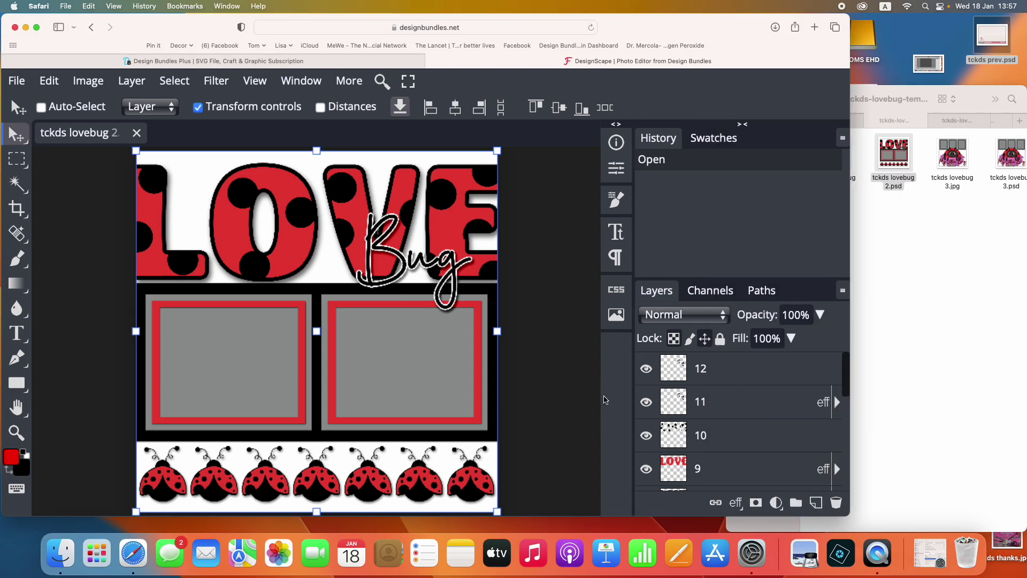
scroll(735, 400, down, 3)
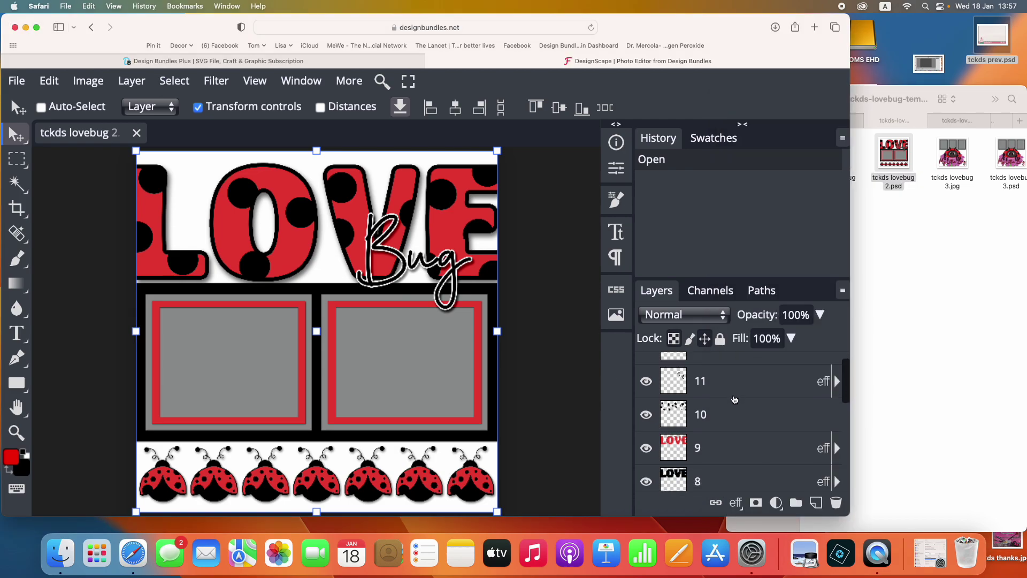
scroll(735, 399, down, 3)
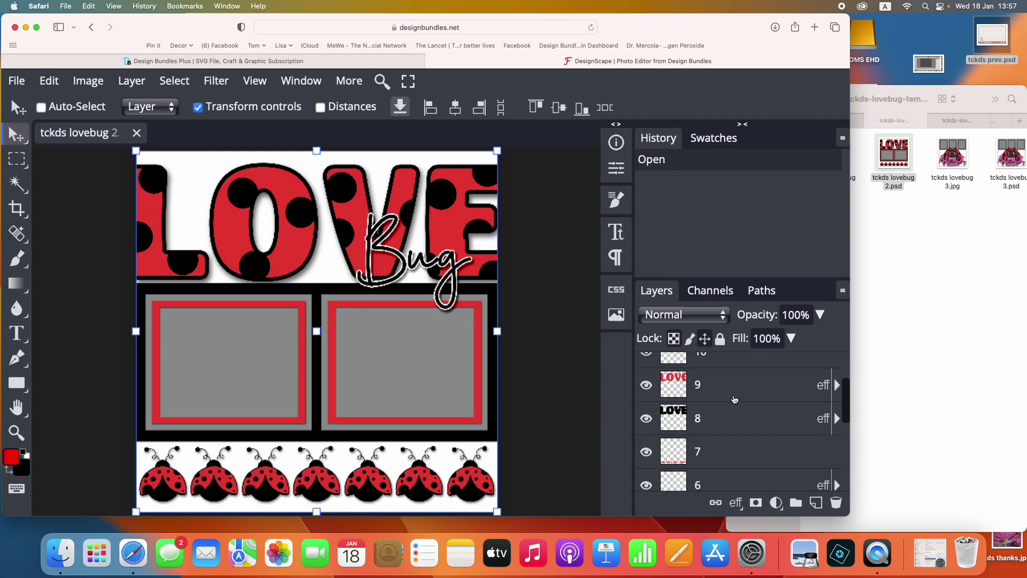
scroll(734, 400, down, 2)
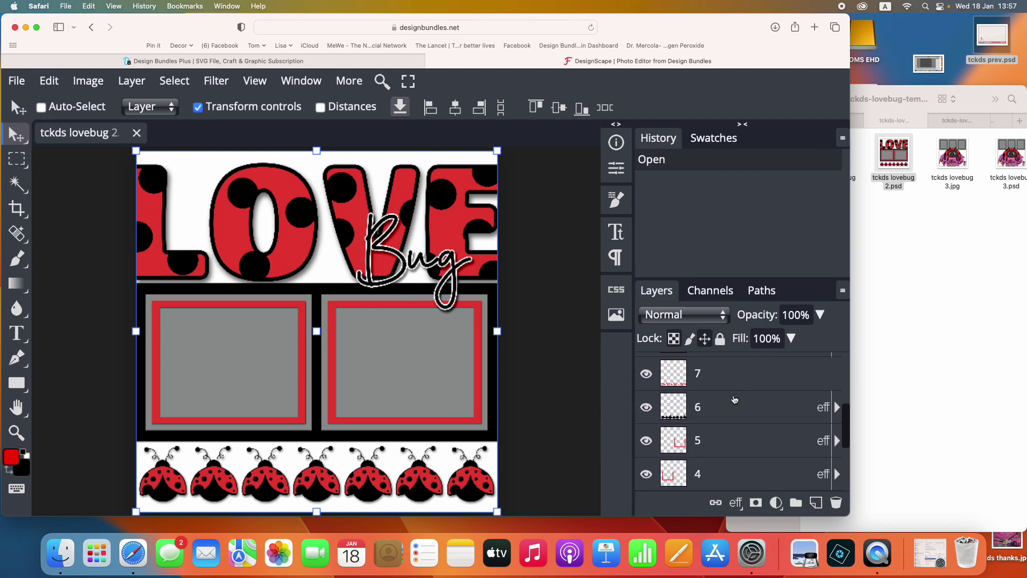
scroll(735, 400, down, 3)
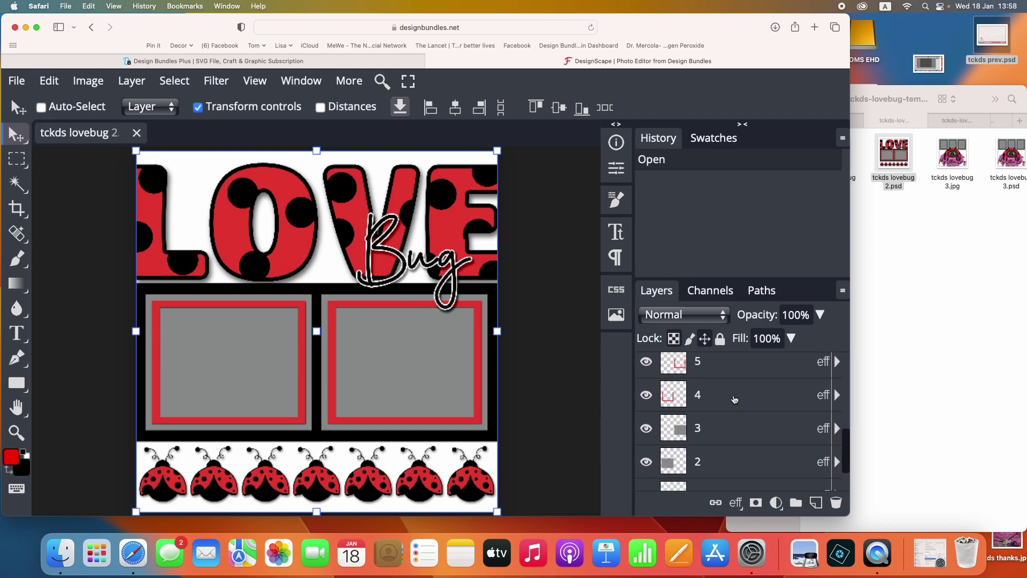
scroll(735, 399, down, 2)
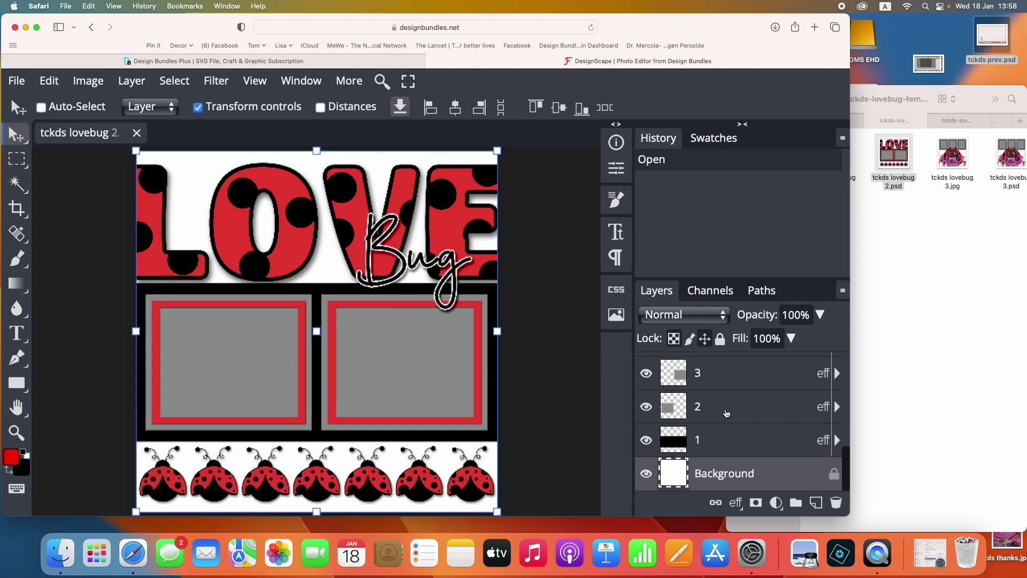
scroll(727, 413, up, 5)
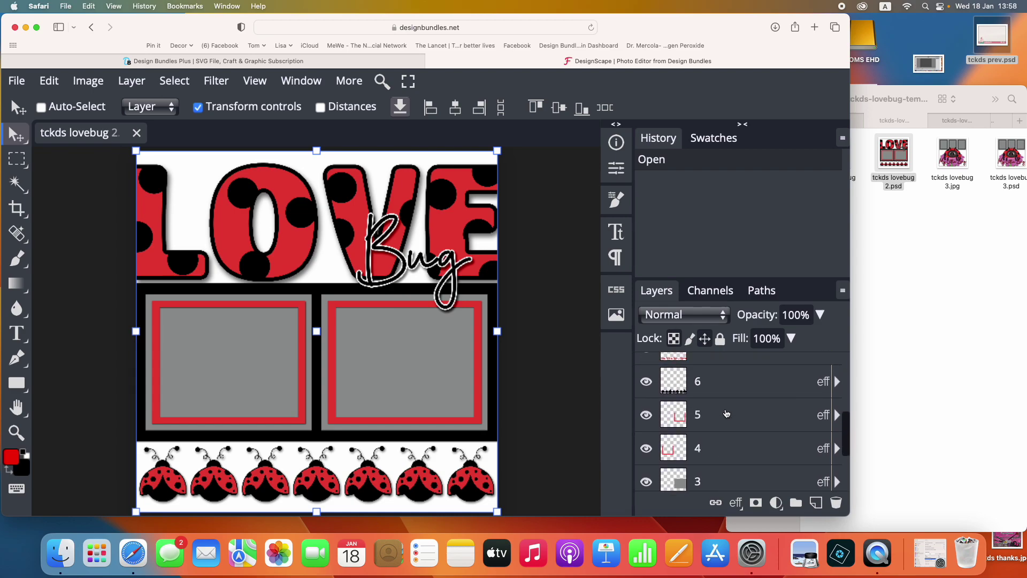
scroll(726, 413, up, 5)
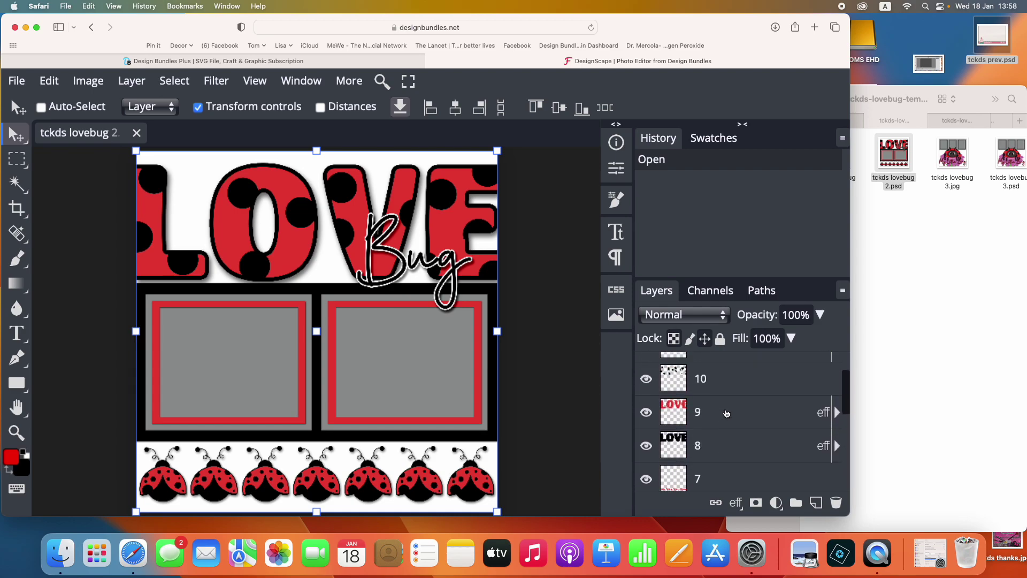
scroll(727, 413, up, 1)
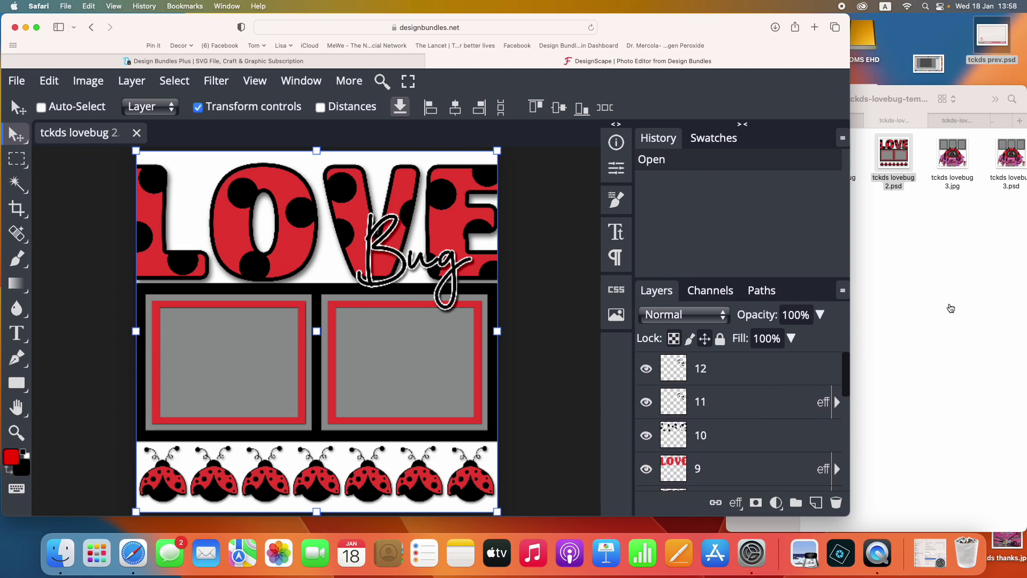
Look through the iPhoto 2021 photo folder and the lovebug elements folder for material to use in the template
click(951, 309)
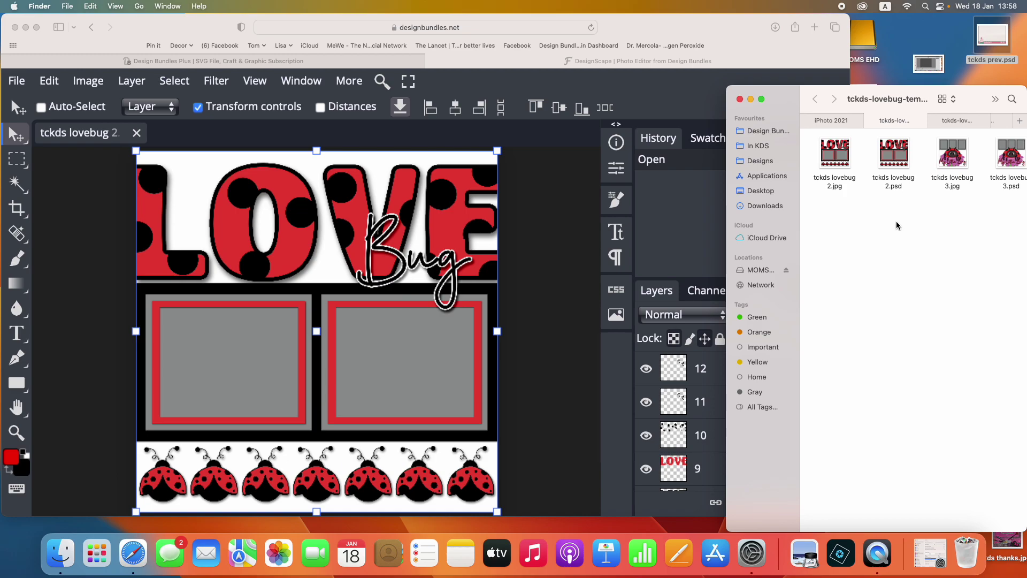
click(858, 124)
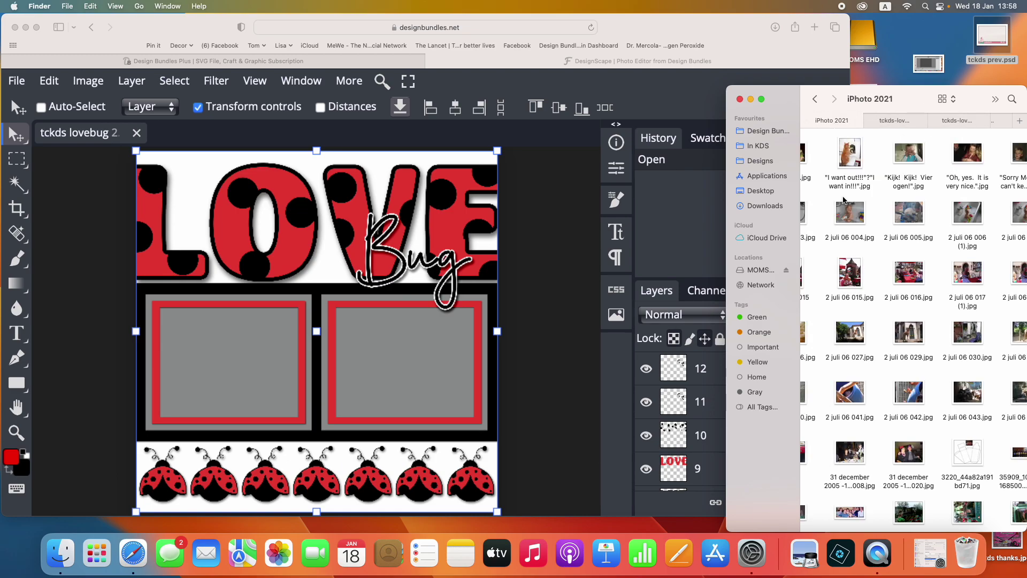
click(953, 121)
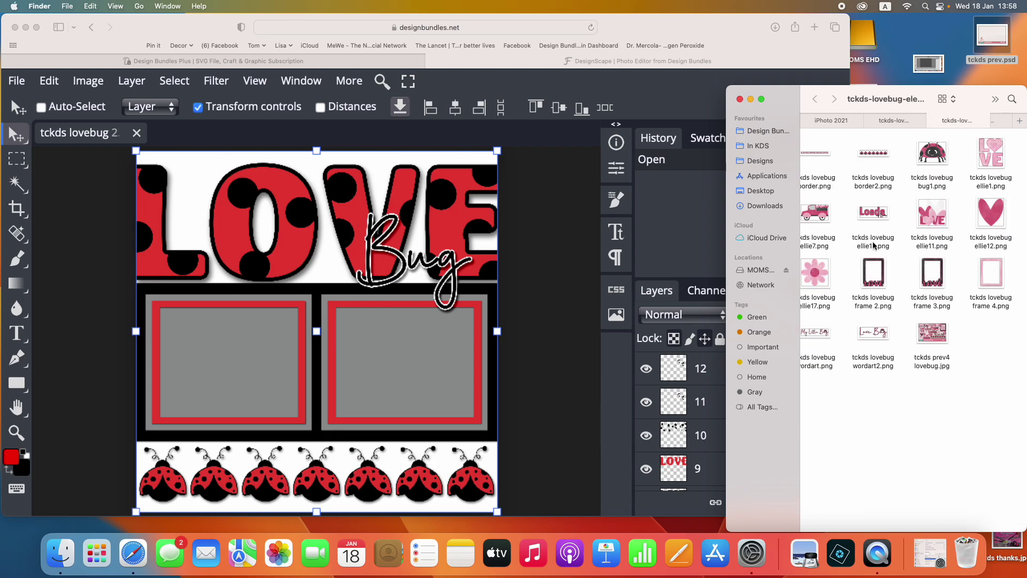
scroll(873, 245, right, 2)
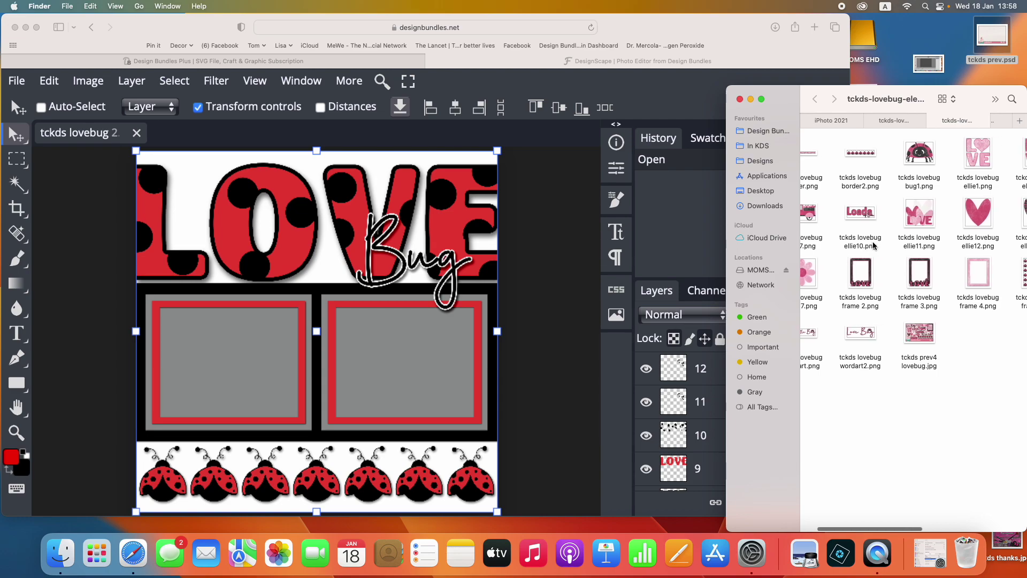
scroll(874, 245, right, 5)
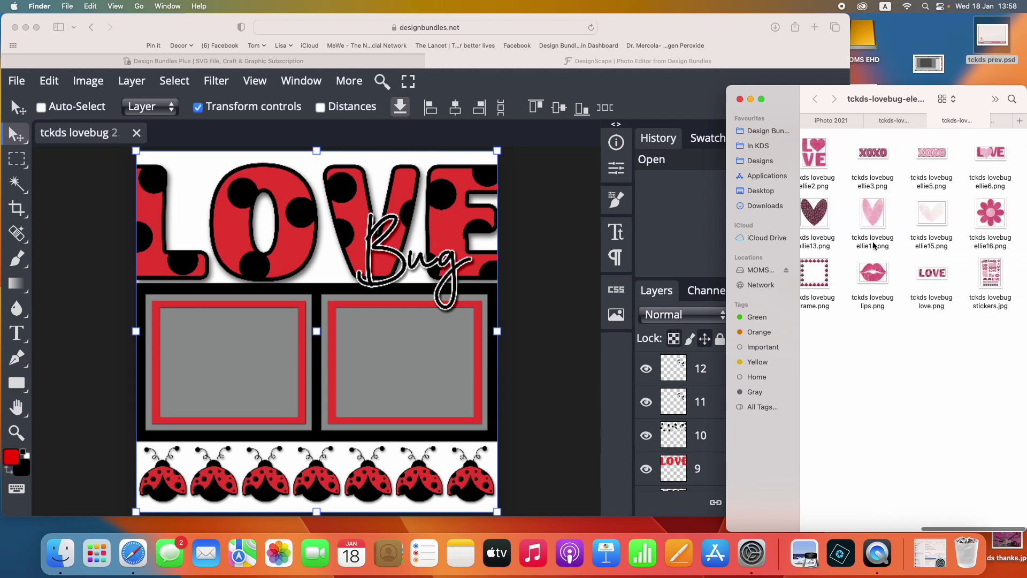
scroll(873, 245, left, 4)
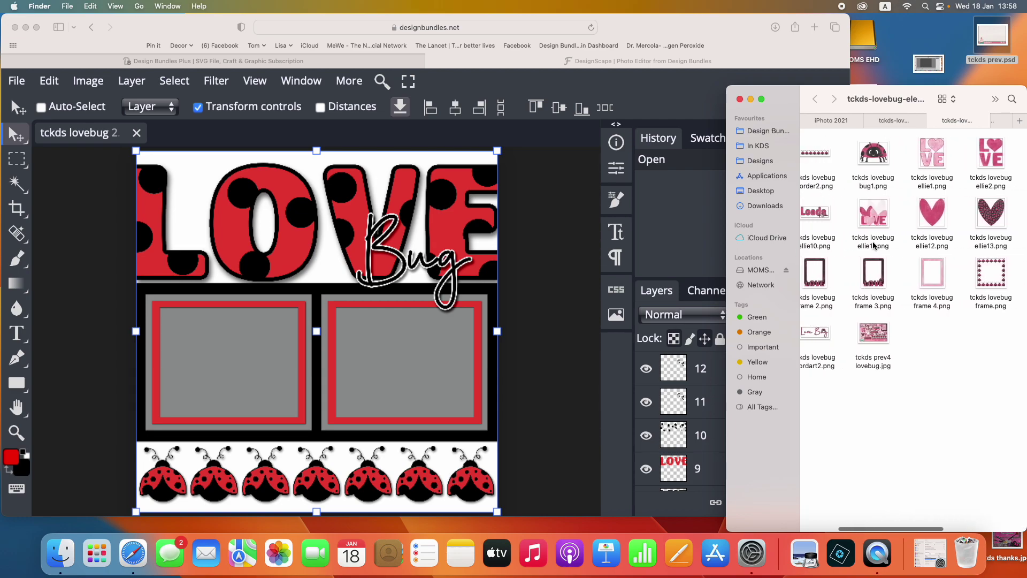
scroll(874, 245, left, 2)
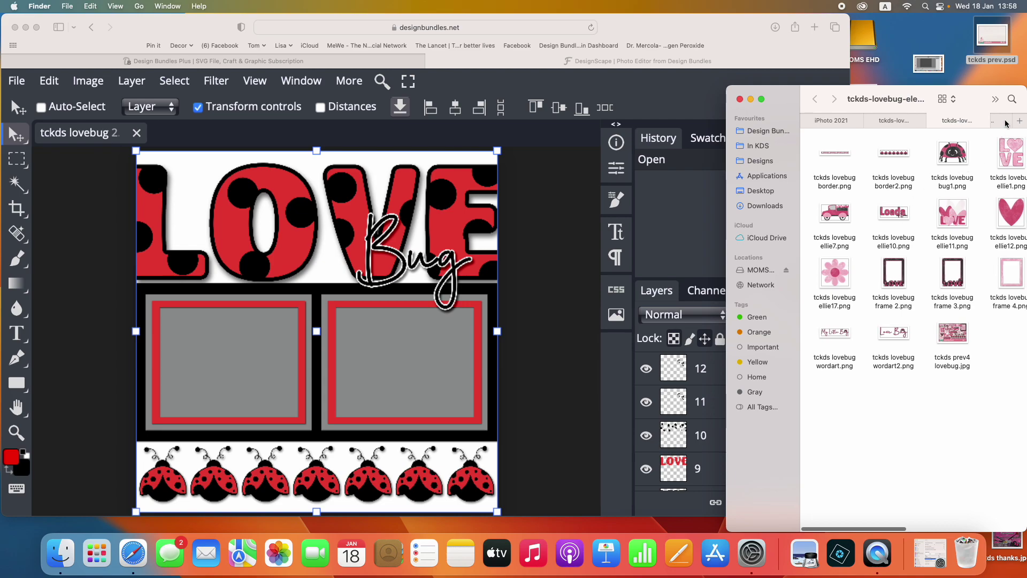
Place the tckds lovebug pp5.jpg paper from the lovebug paper folder as the page background, directly above the Background layer
click(991, 122)
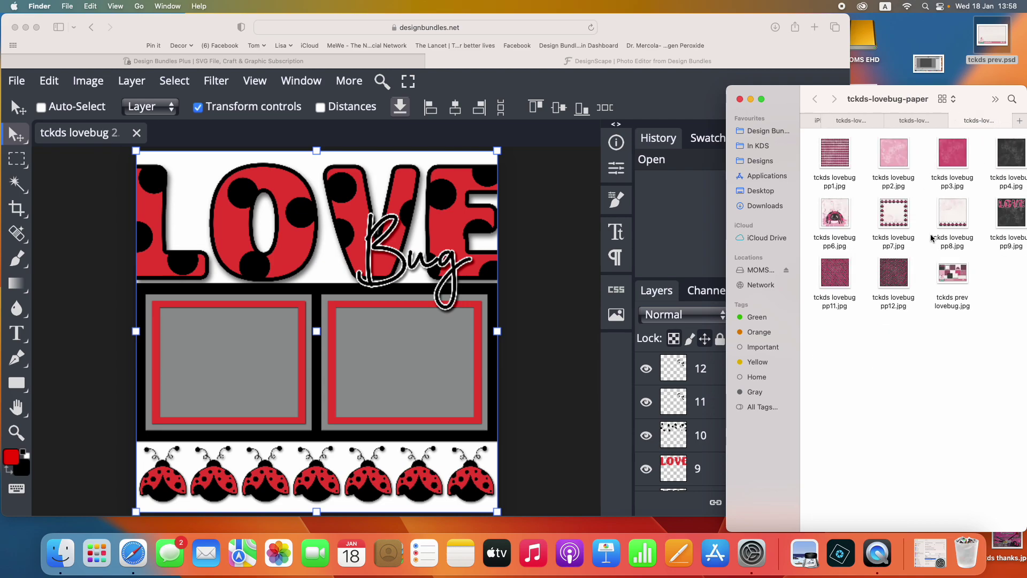
scroll(932, 238, right, 3)
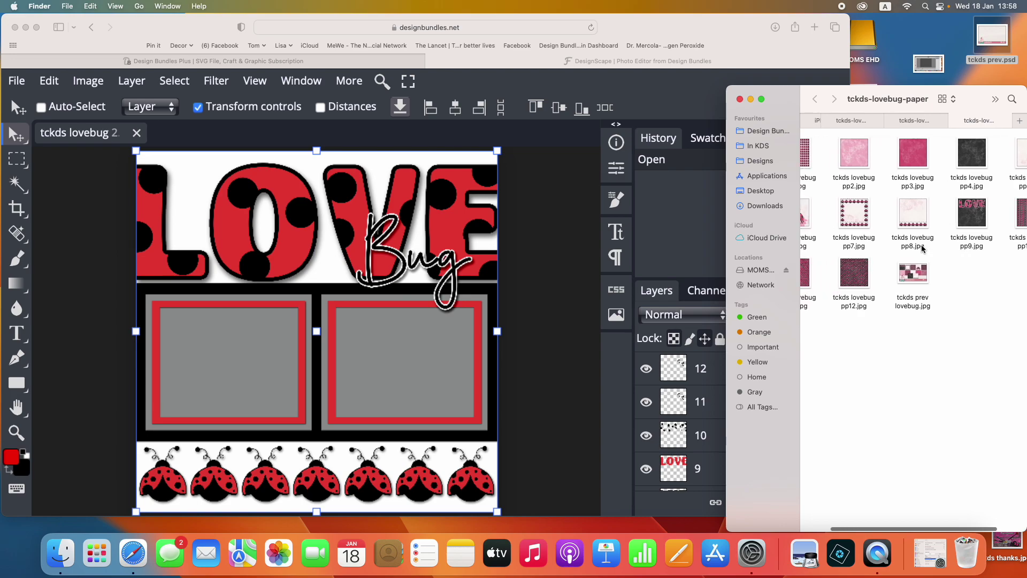
scroll(922, 247, left, 2)
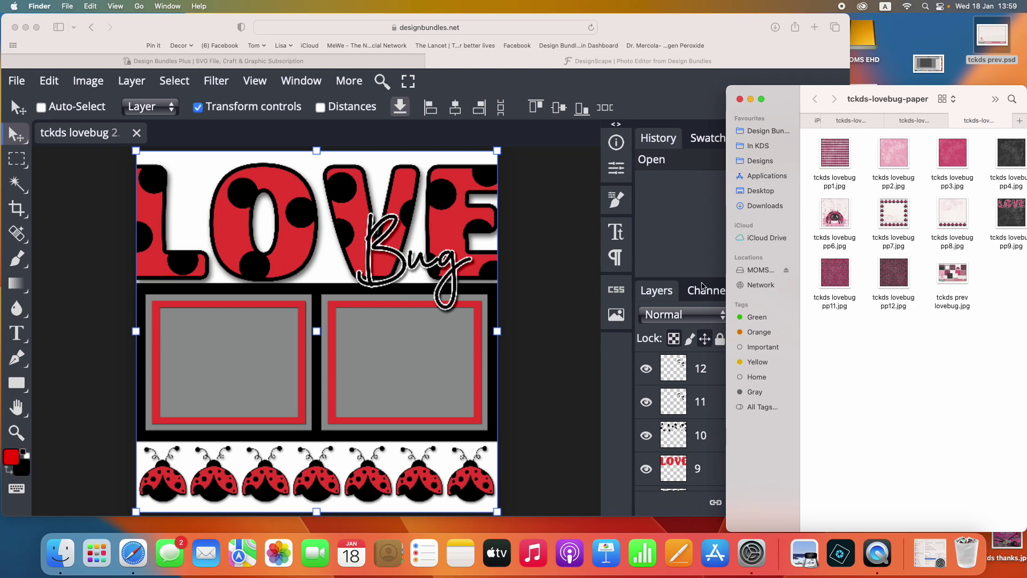
scroll(906, 236, right, 3)
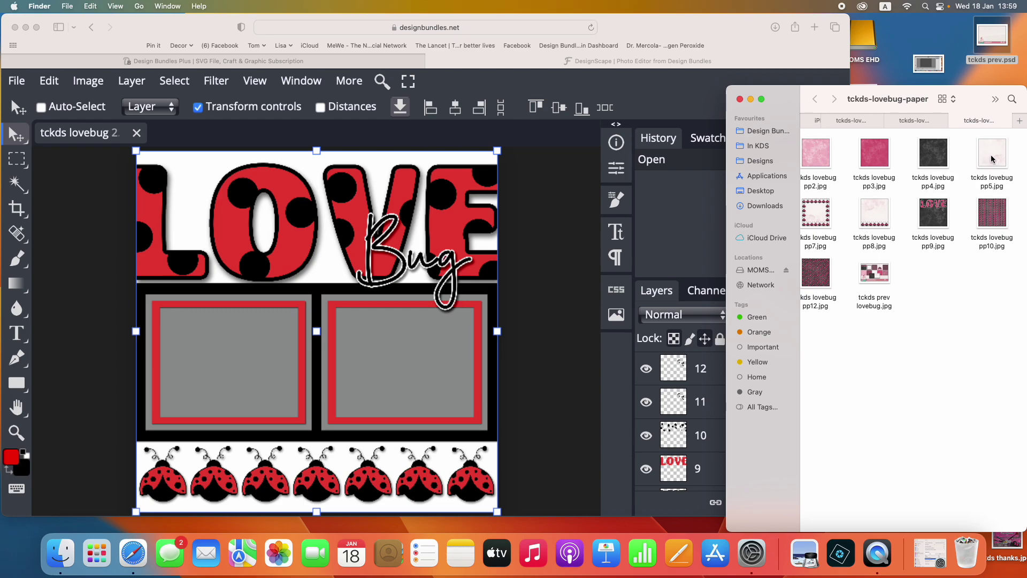
drag(991, 155, 305, 317)
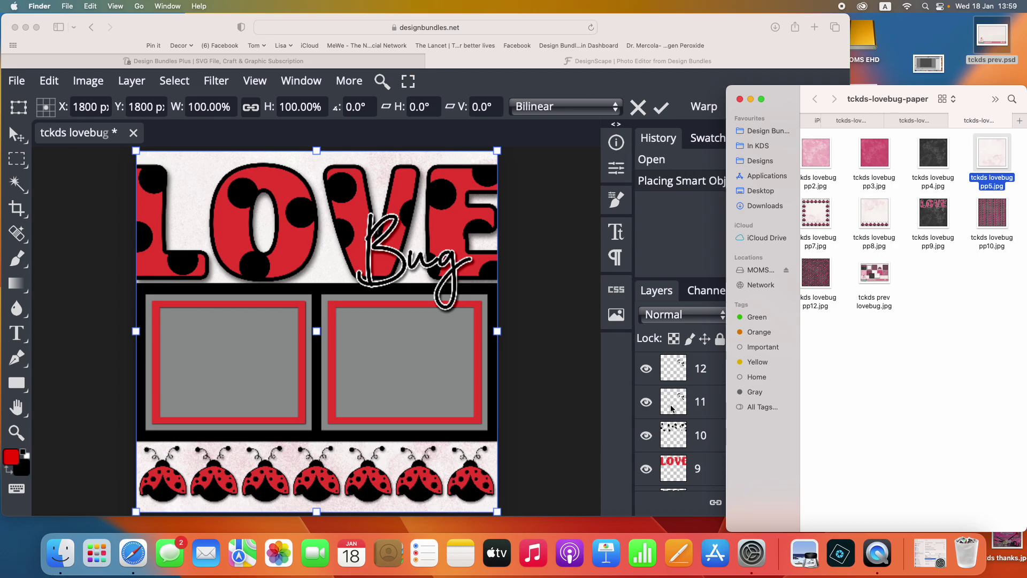
scroll(671, 407, down, 5)
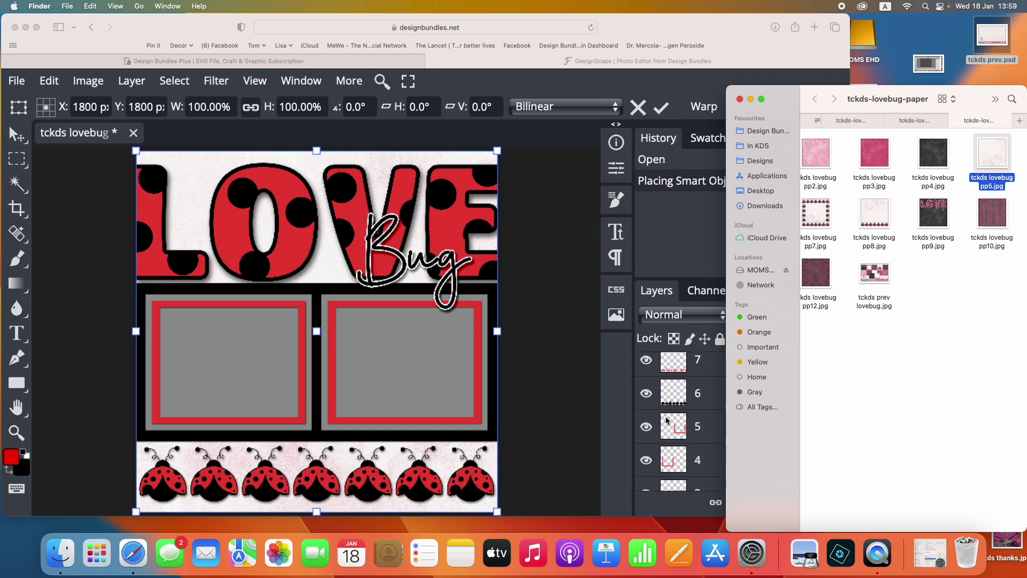
scroll(667, 420, down, 4)
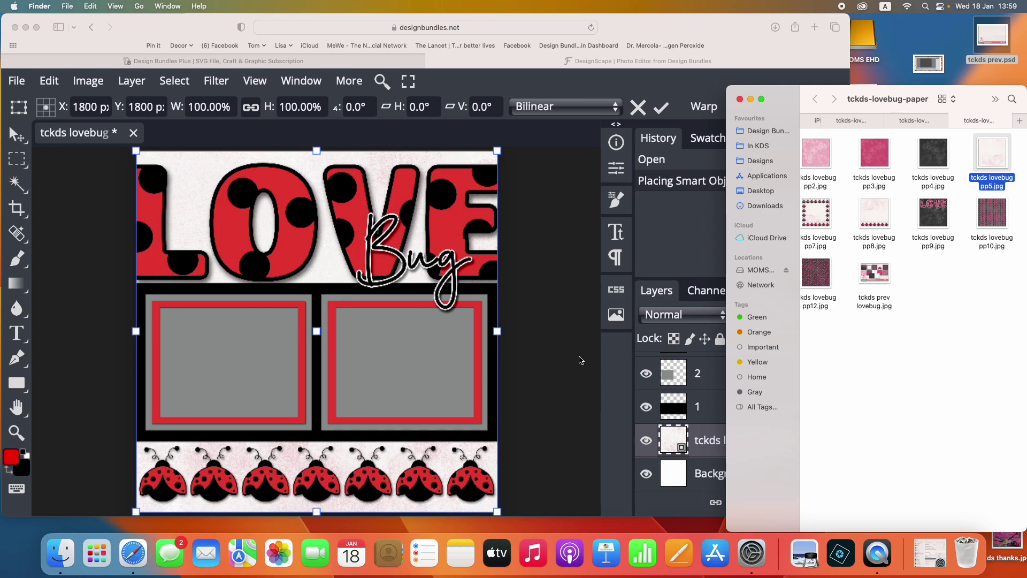
Place the pink tckds lovebug pp3.jpg paper above layer 9 and clip it to the LOVE letters with a clipping mask
scroll(857, 208, left, 3)
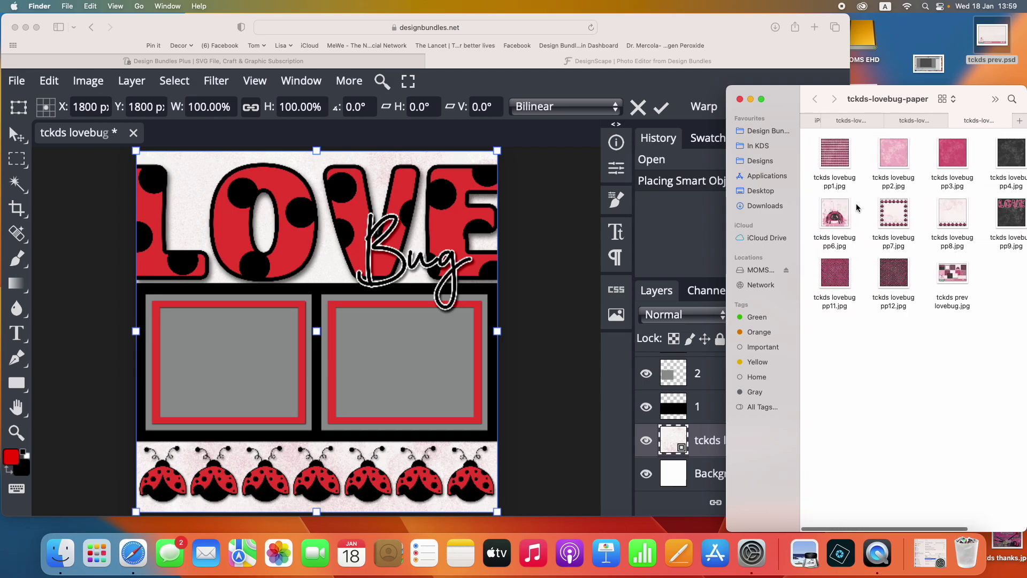
scroll(857, 207, right, 3)
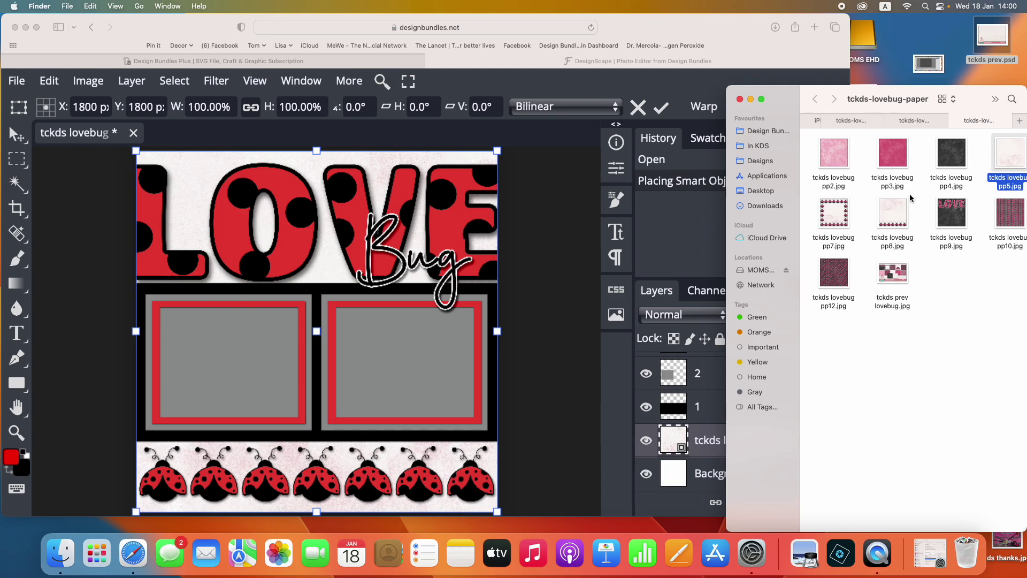
click(447, 241)
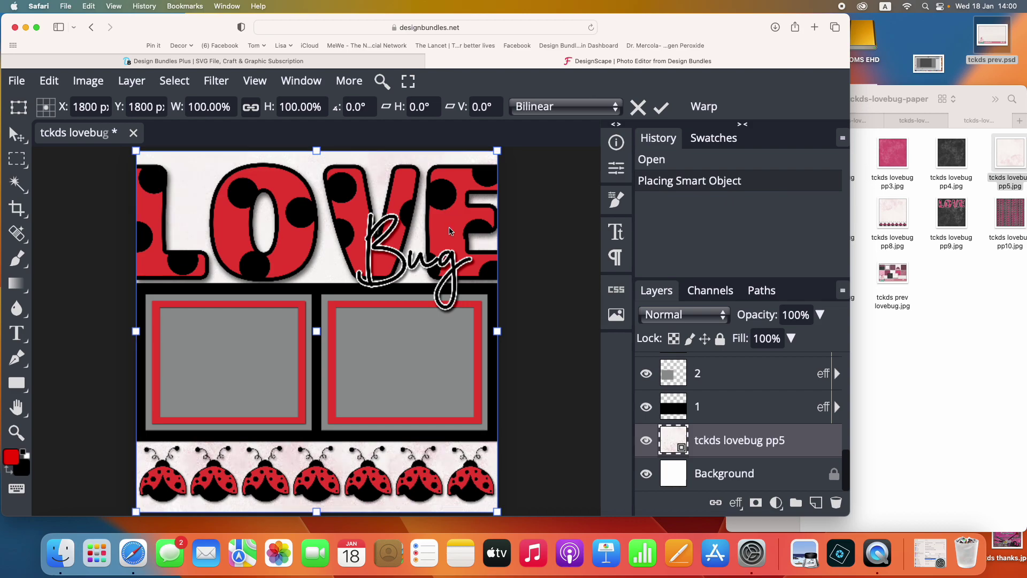
scroll(709, 399, up, 7)
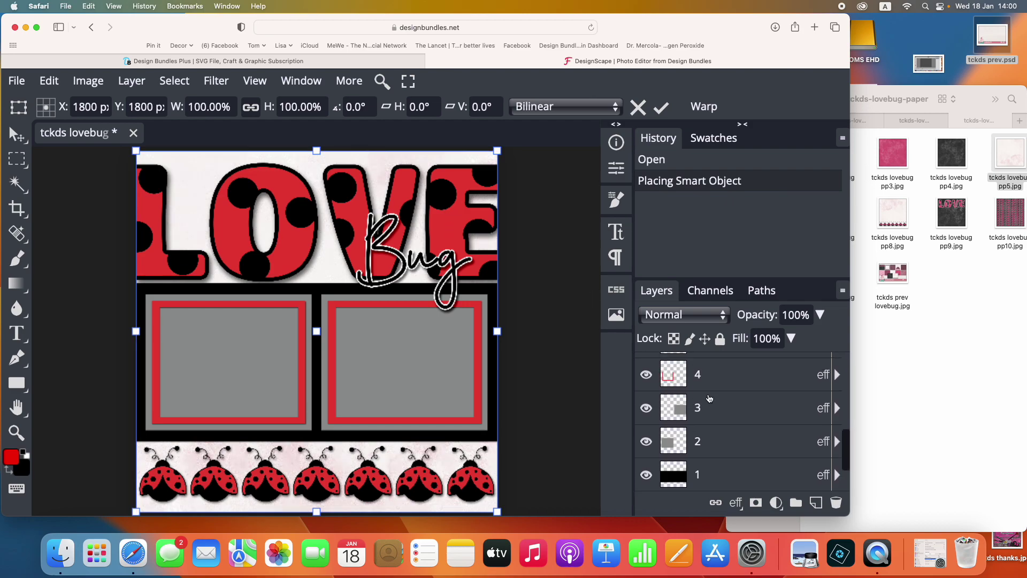
scroll(710, 399, up, 2)
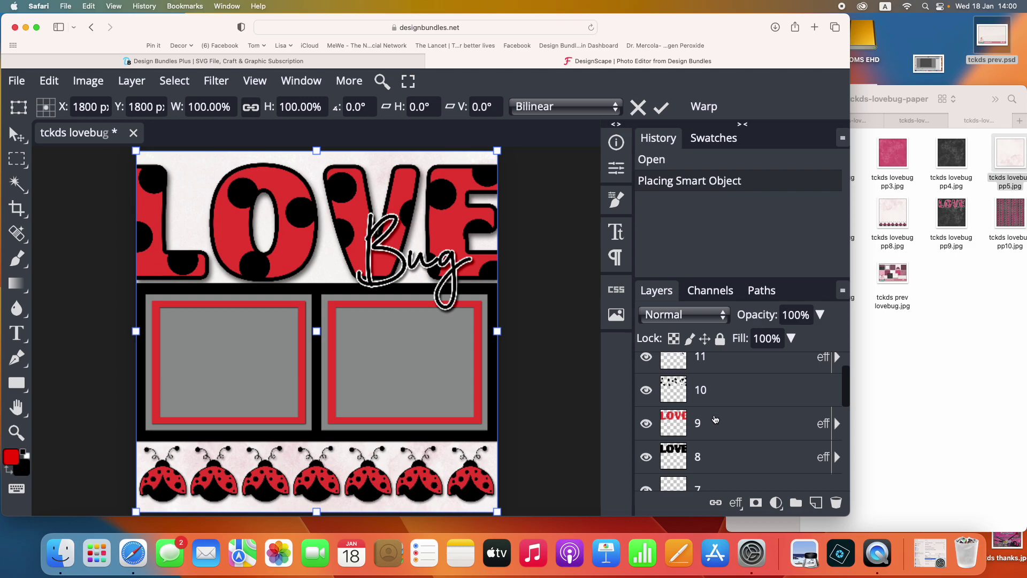
click(717, 426)
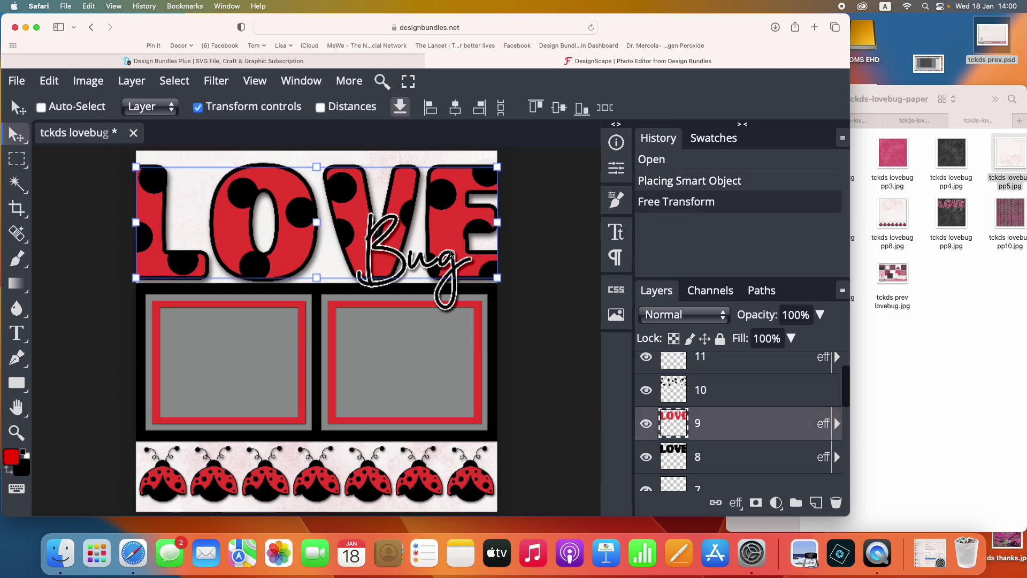
click(951, 299)
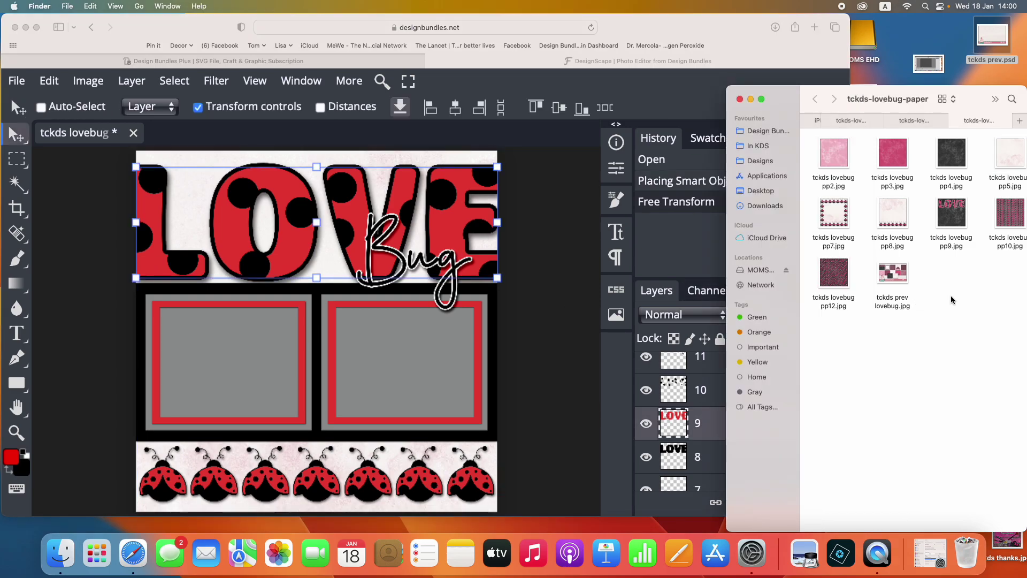
click(897, 155)
drag(897, 155, 367, 231)
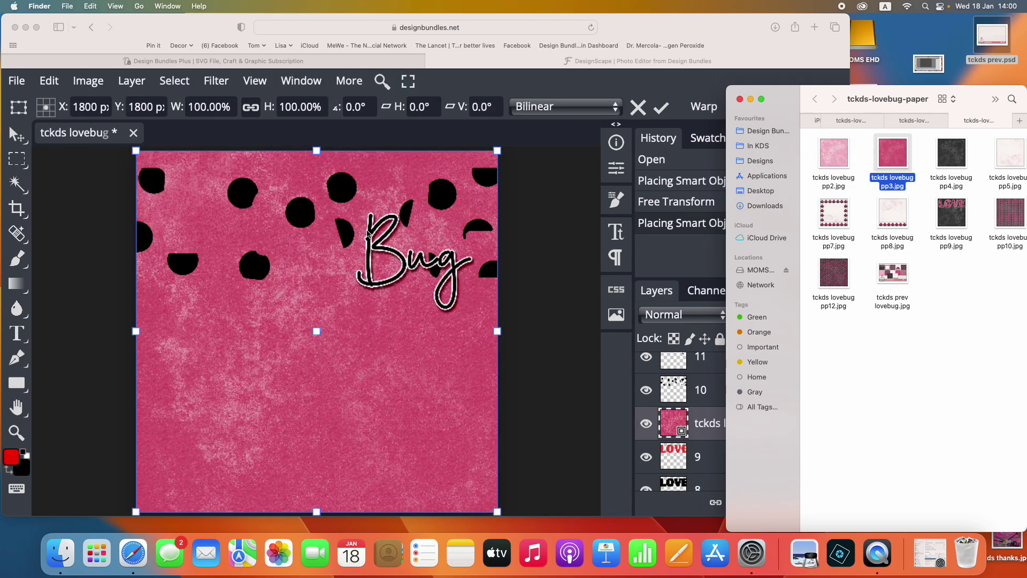
click(704, 433)
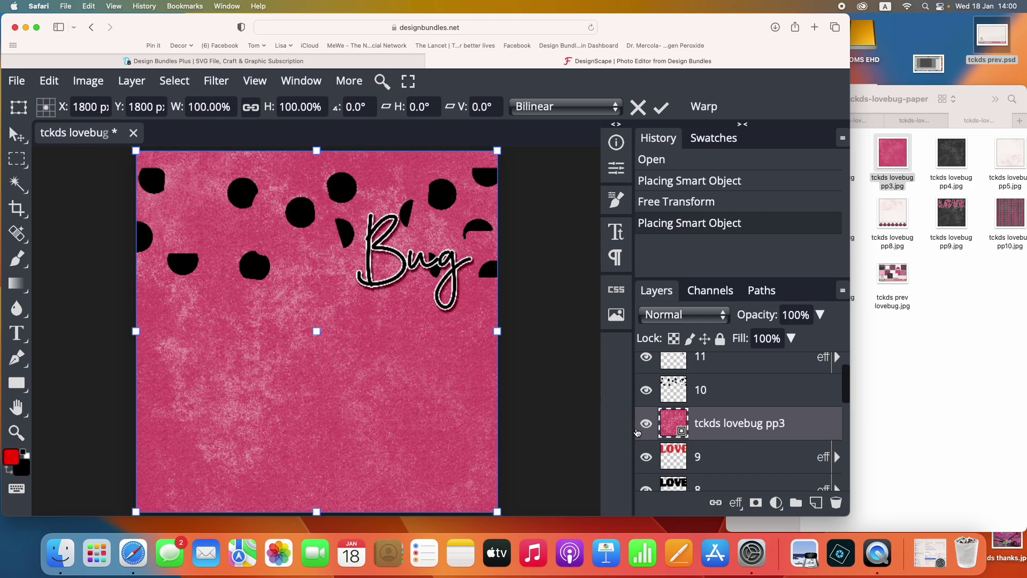
right_click(736, 436)
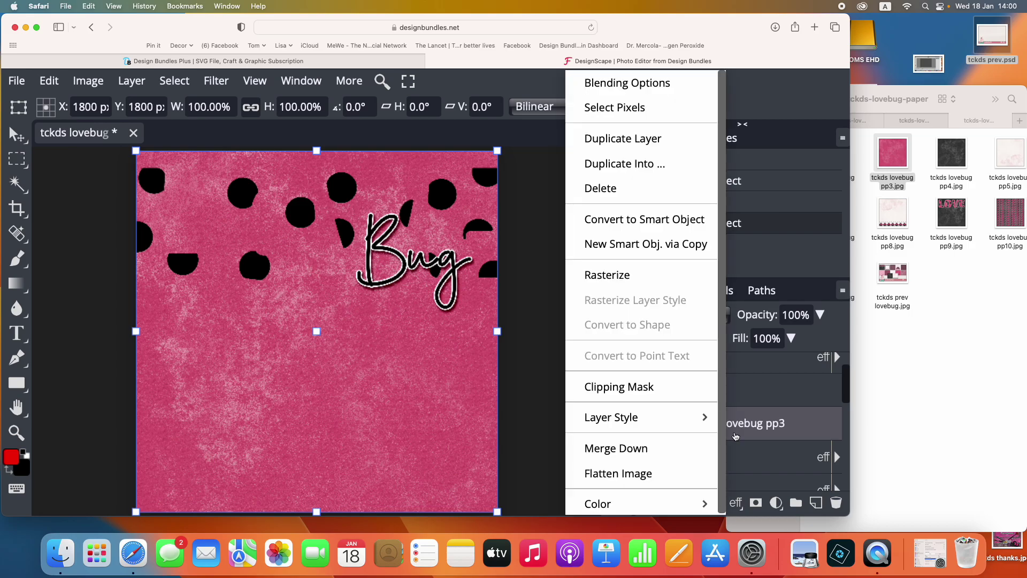
click(694, 394)
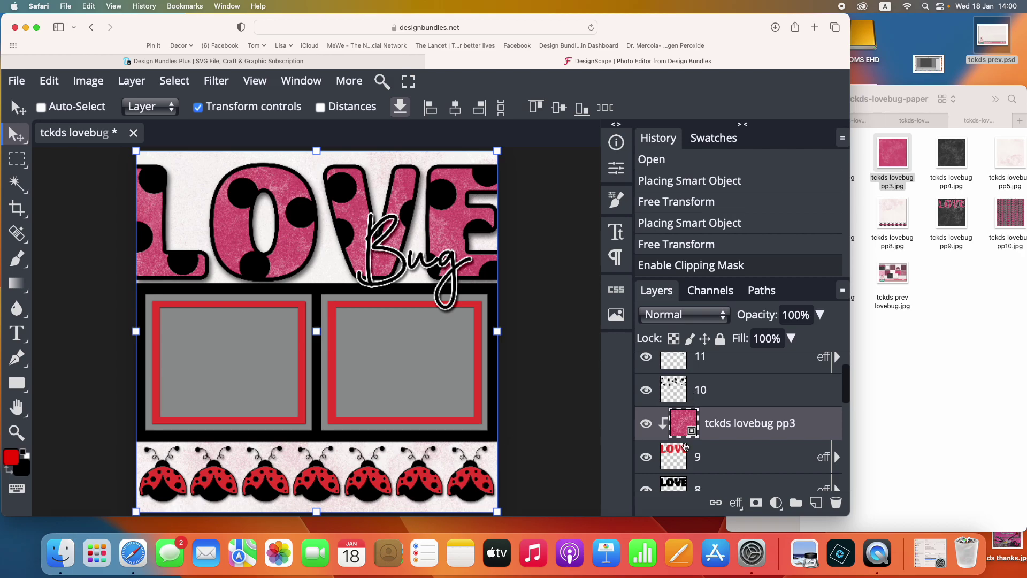
Place tckds lovebug pp3.jpg above layer 7 and clip it to the red ladybug wings with a clipping mask
scroll(686, 445, up, 3)
scroll(686, 445, down, 5)
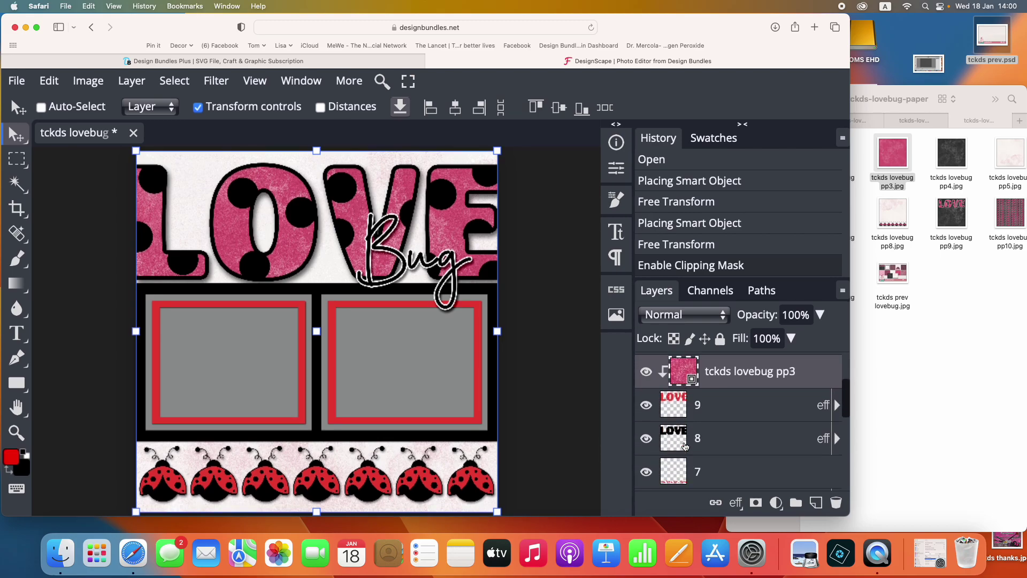
click(717, 411)
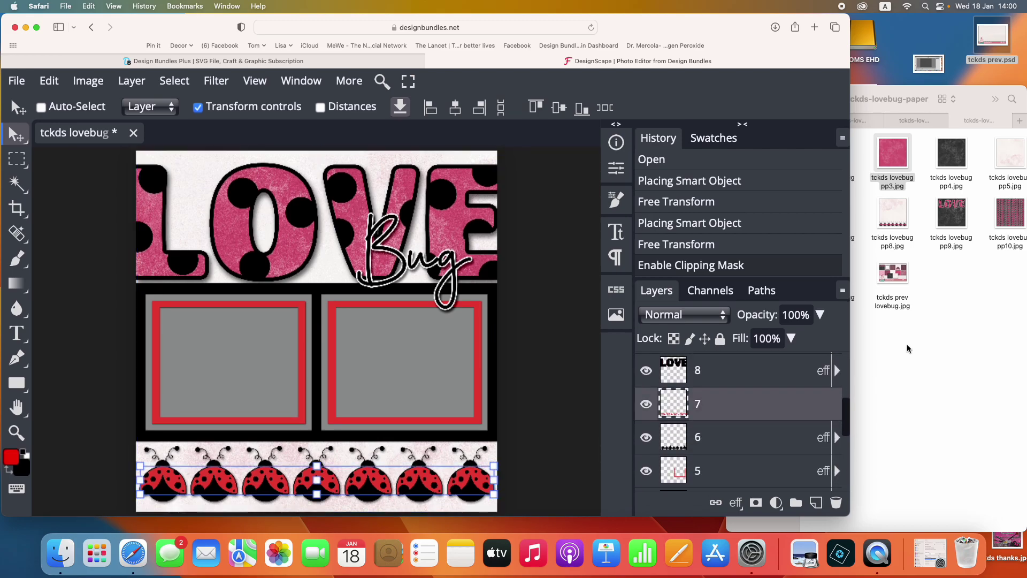
drag(897, 156, 371, 409)
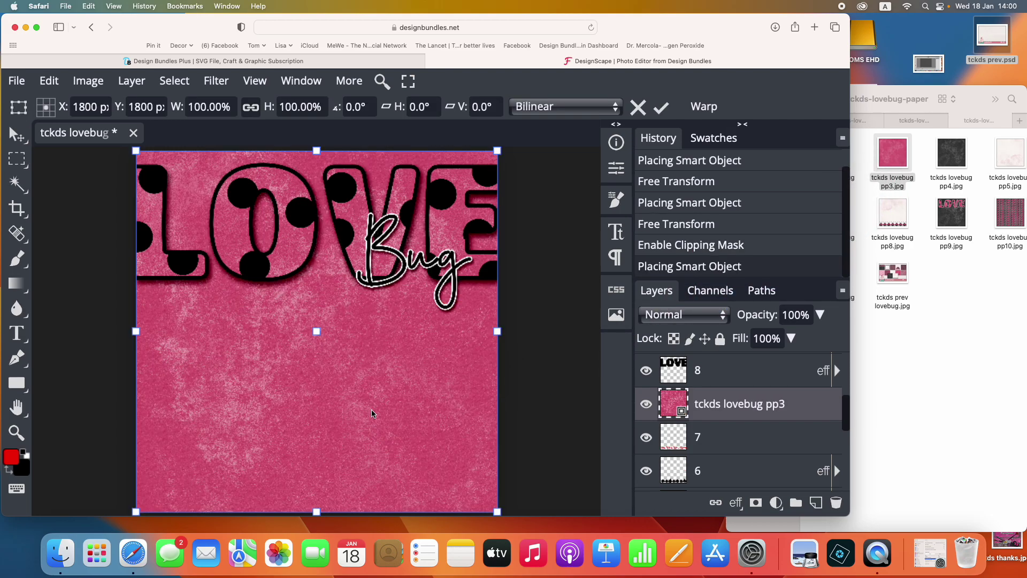
right_click(739, 406)
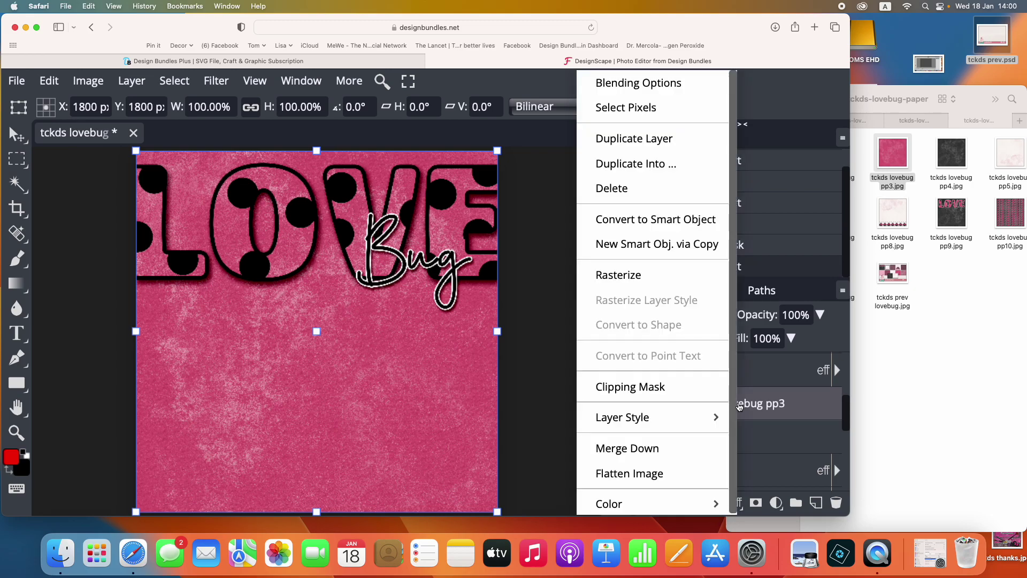
click(645, 394)
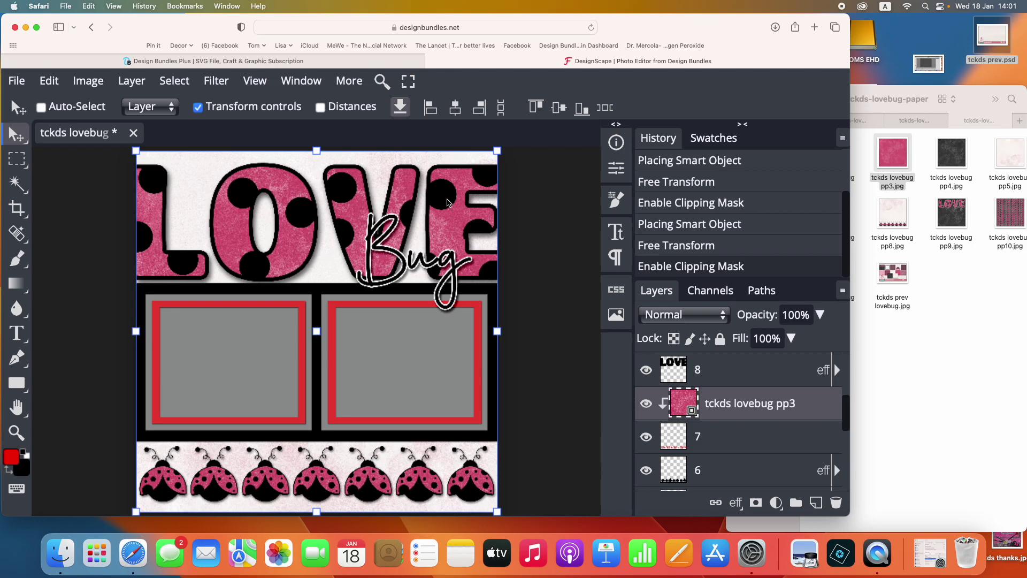
Place the dark tckds lovebug pp4.jpg paper above layer 8 and clip it to the black outline of the LOVE letters
scroll(728, 410, up, 2)
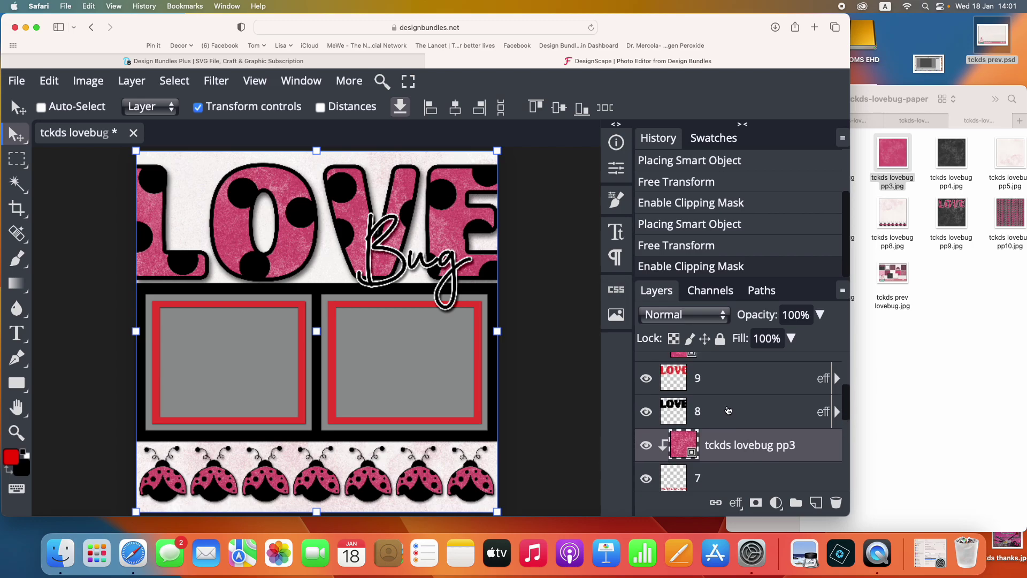
click(728, 410)
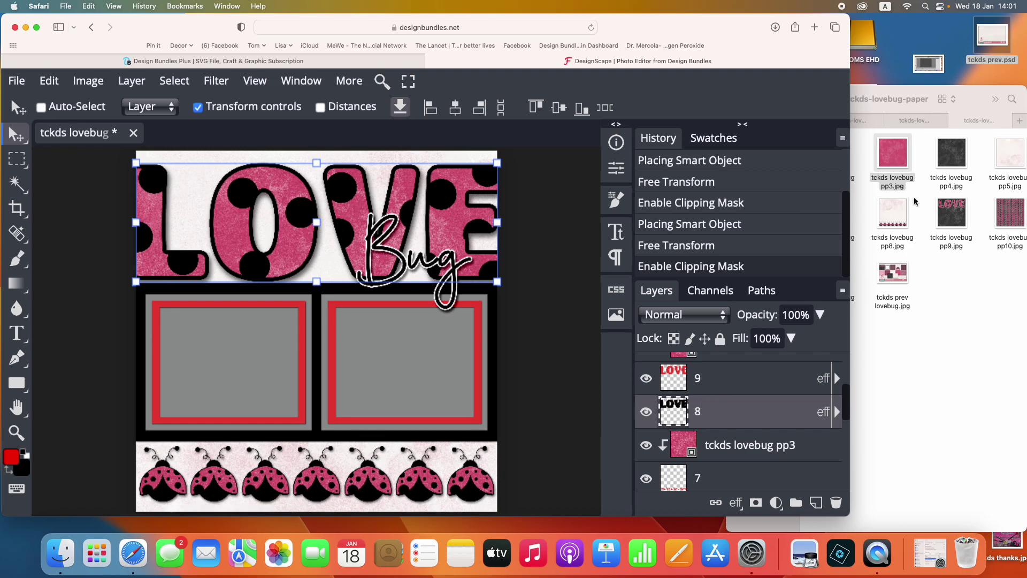
drag(952, 155, 319, 239)
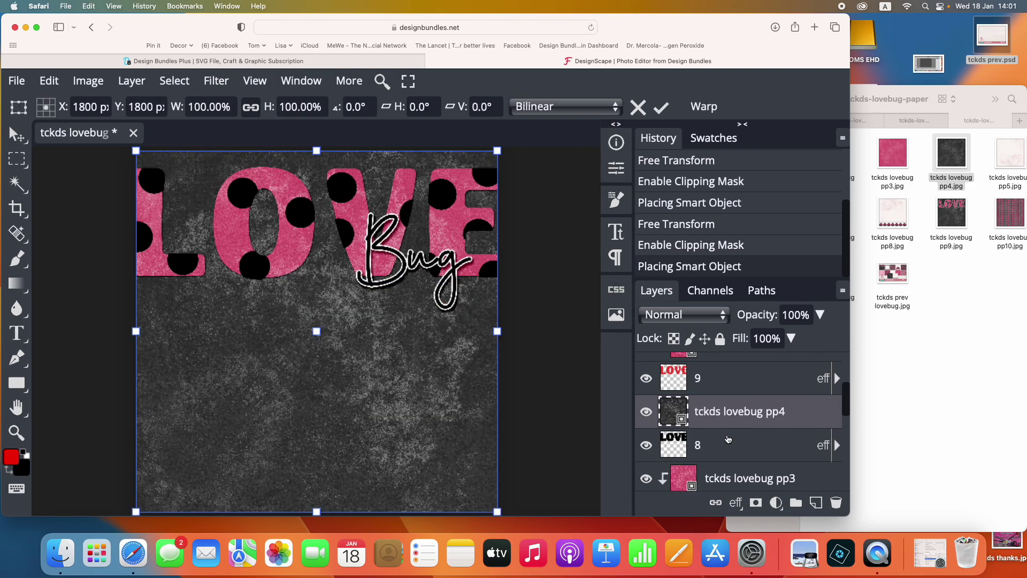
right_click(722, 420)
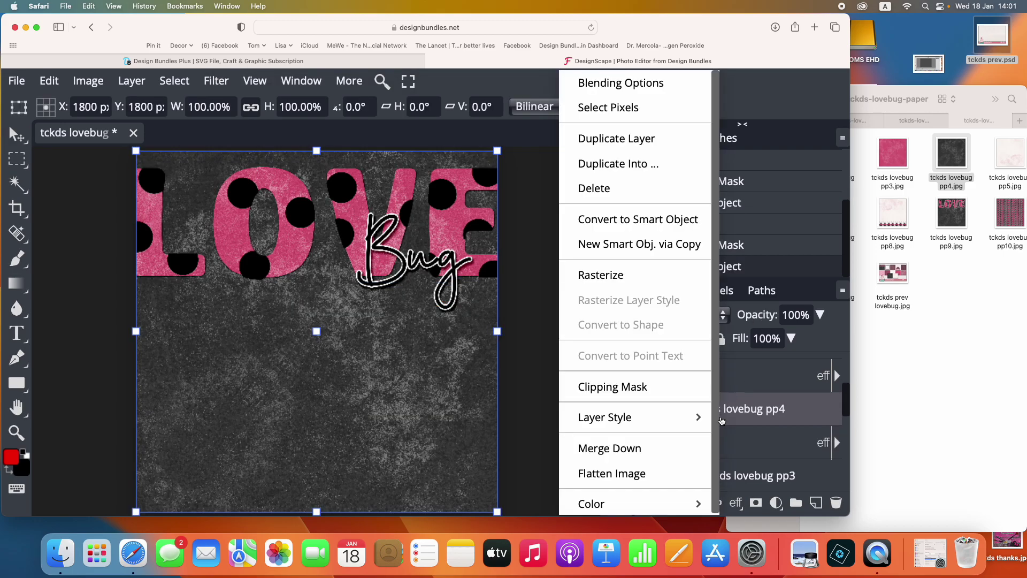
click(660, 394)
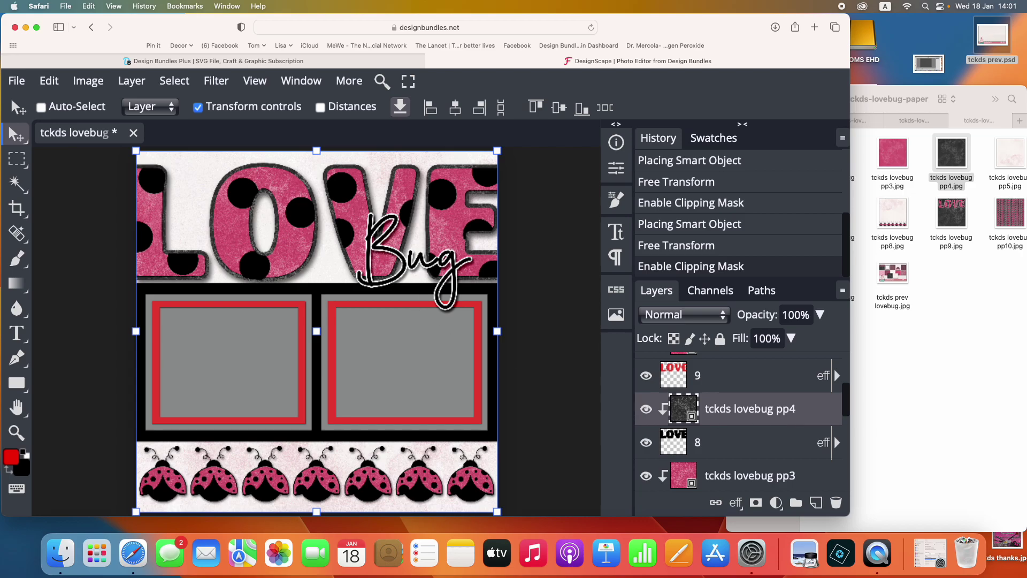
Place tckds lovebug pp4.jpg above layer 10 and clip it to the black spots on the LOVE letters
scroll(704, 424, up, 3)
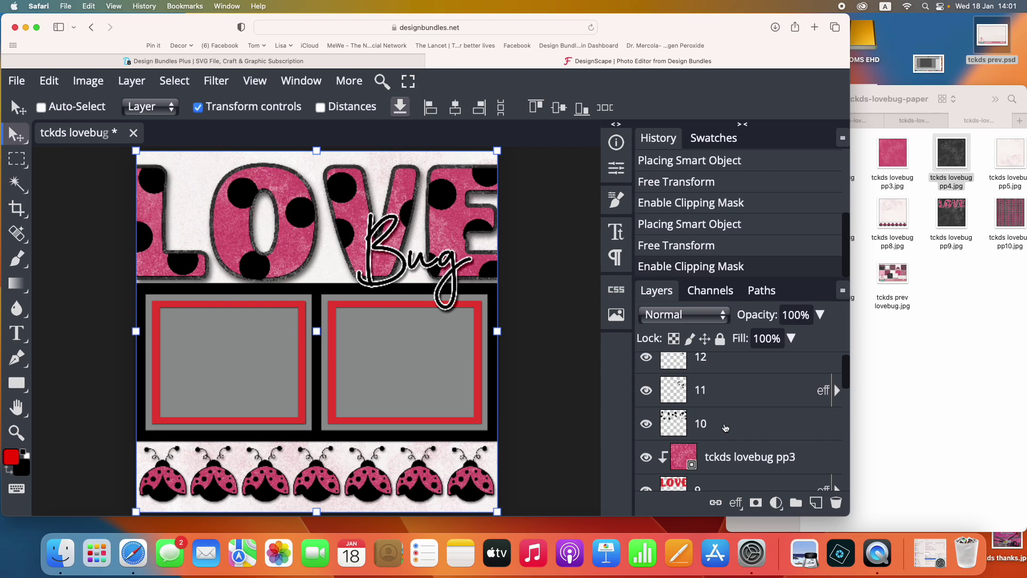
click(723, 426)
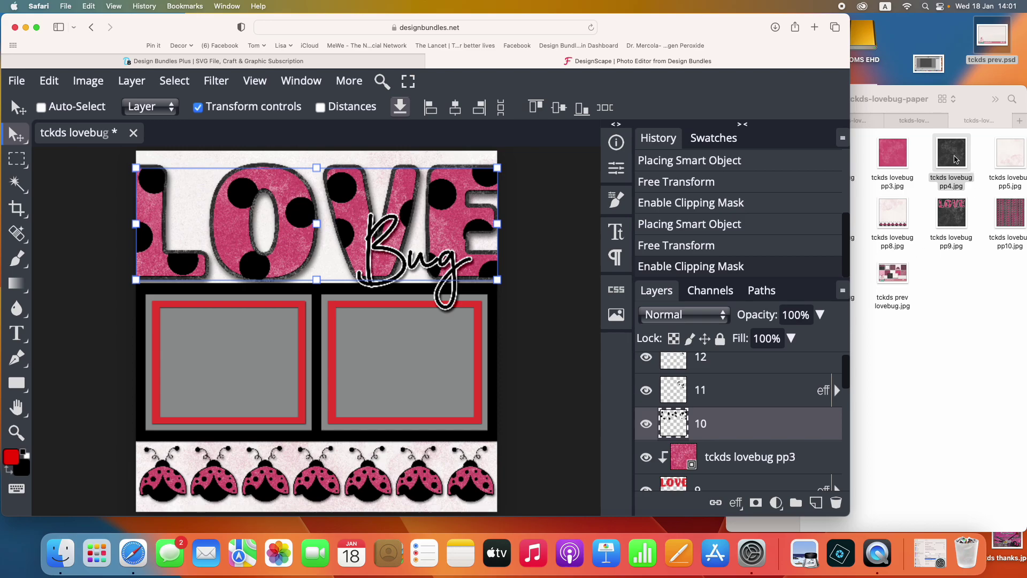
drag(956, 160, 371, 228)
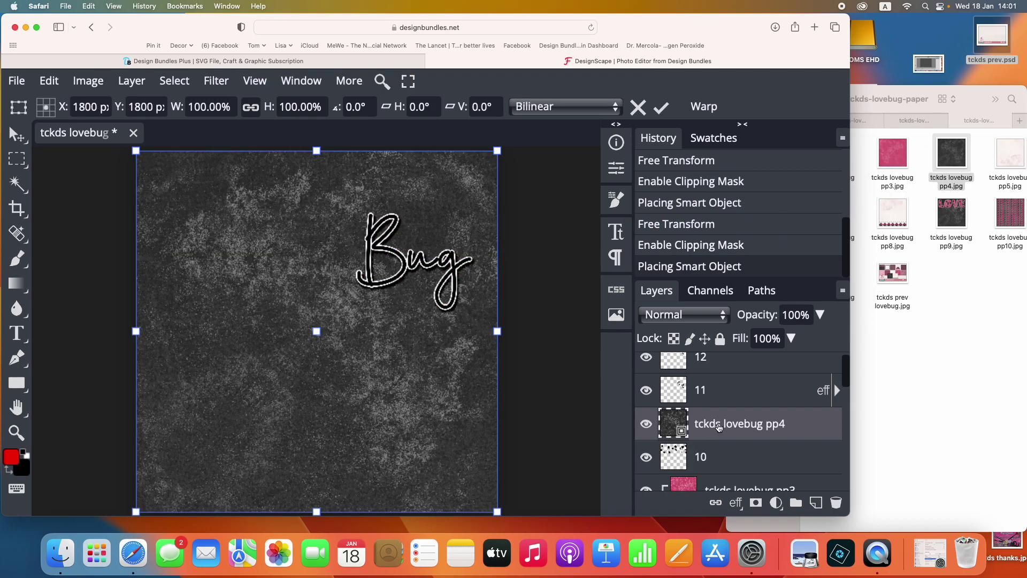
right_click(729, 427)
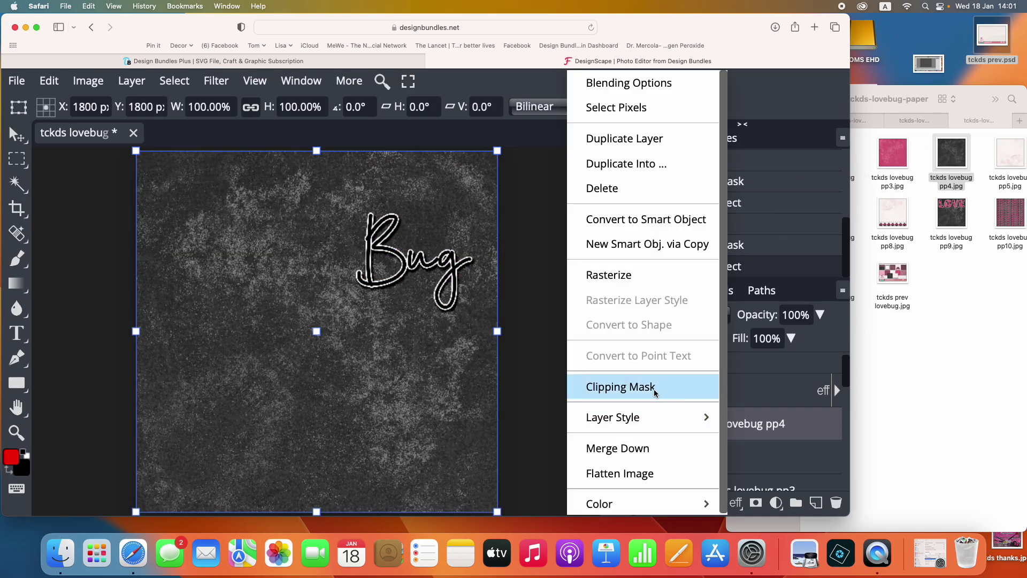
click(621, 387)
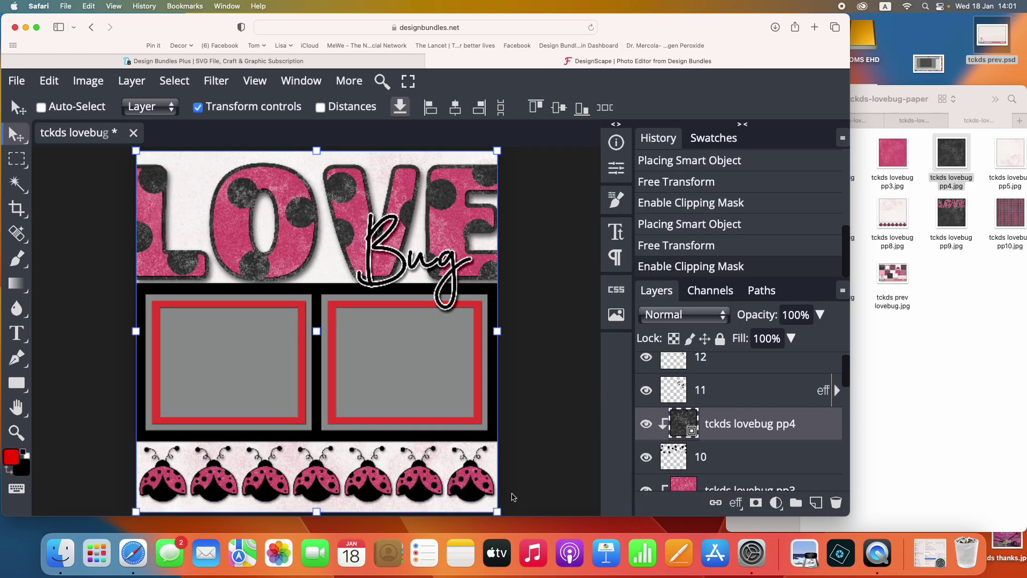
Place the dark tckds lovebug pp4.jpg paper above layer 6 and clip it to the black ladybug bodies with a clipping mask
scroll(707, 471, down, 6)
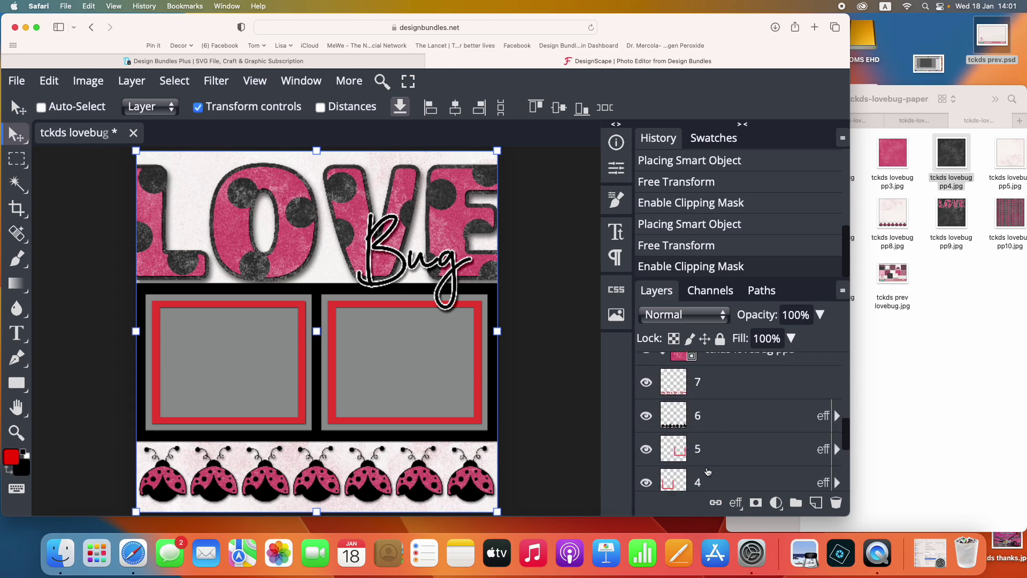
click(736, 402)
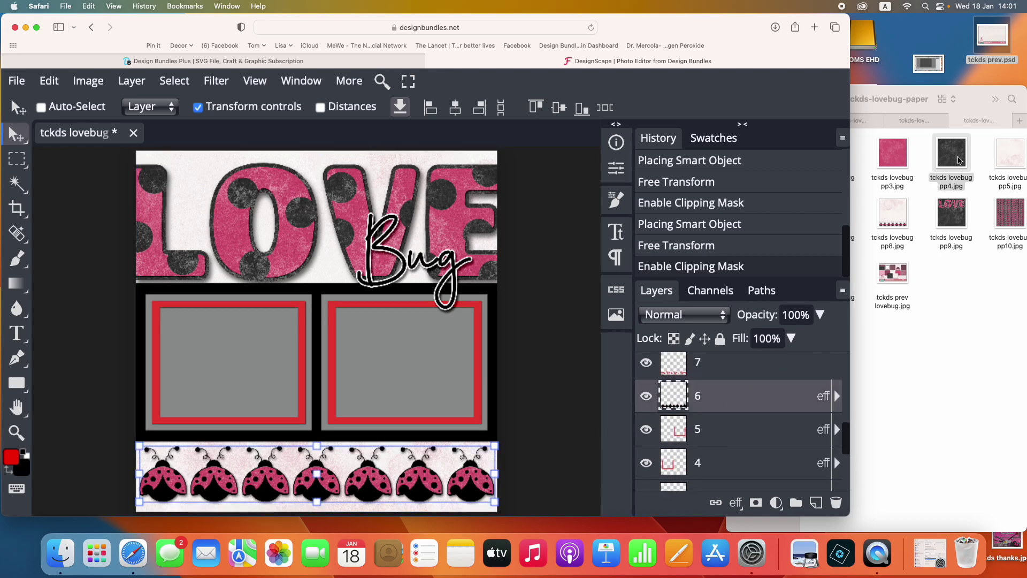
drag(958, 159, 355, 362)
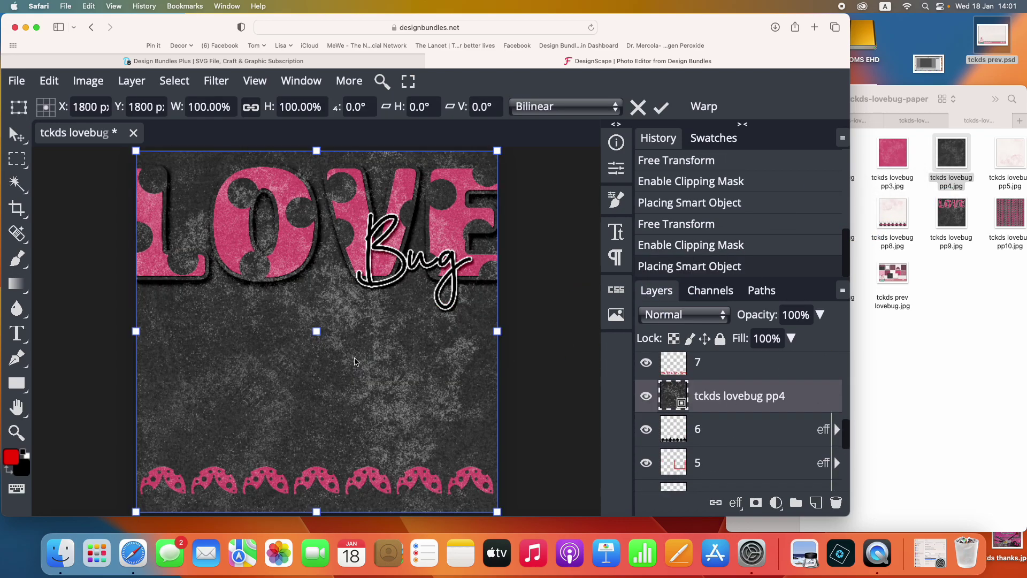
right_click(743, 407)
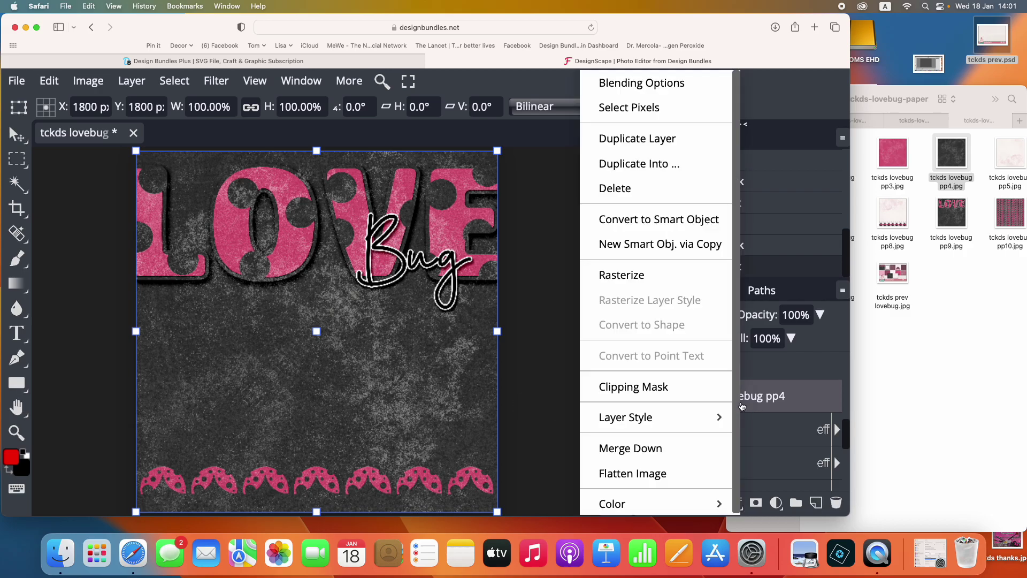
click(692, 396)
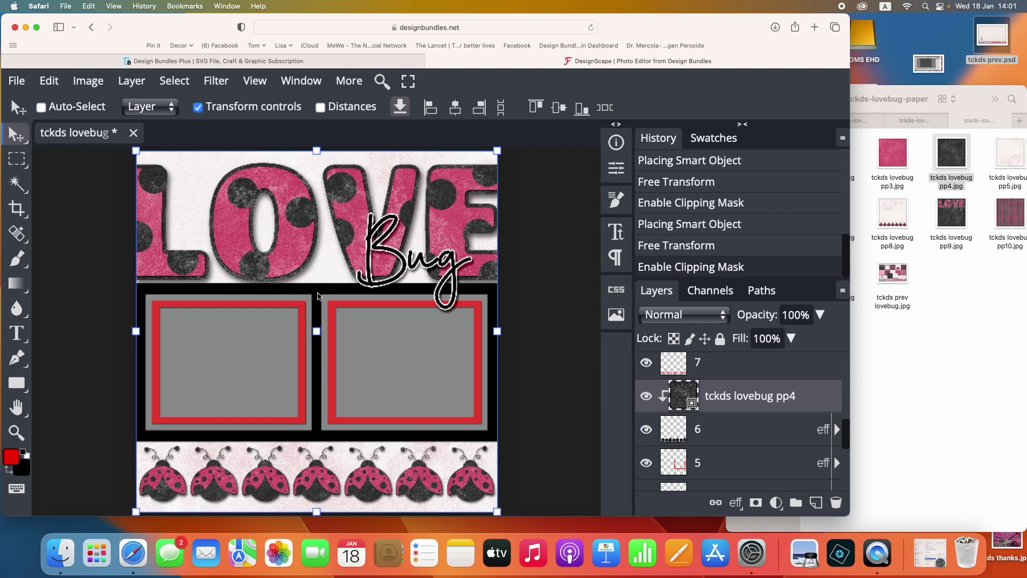
Place tckds lovebug pp4.jpg, move it directly above layer 1, and clip it to the black band behind the photo frames
drag(956, 159, 270, 300)
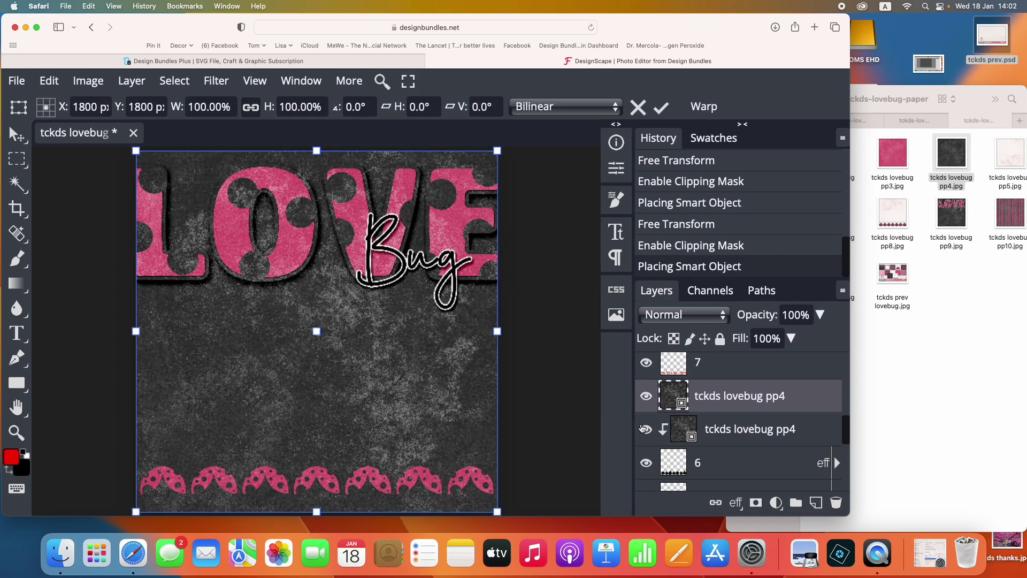
scroll(743, 420, down, 3)
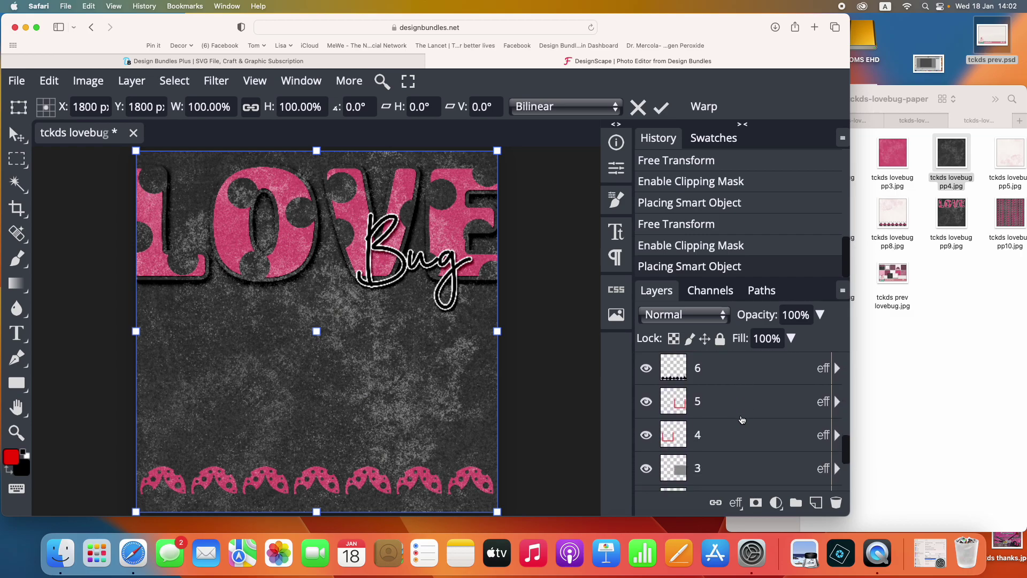
scroll(743, 420, down, 3)
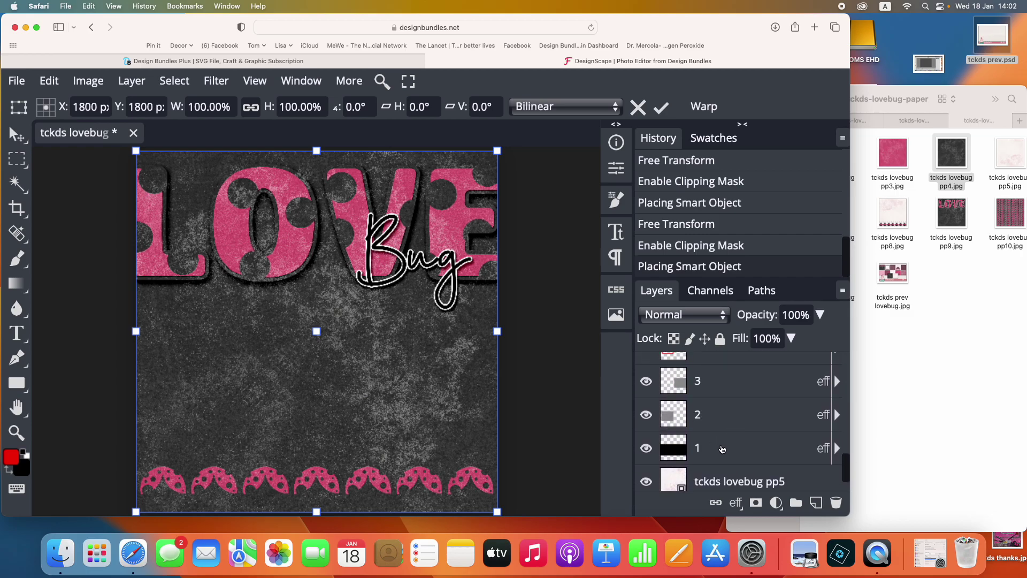
scroll(722, 448, up, 6)
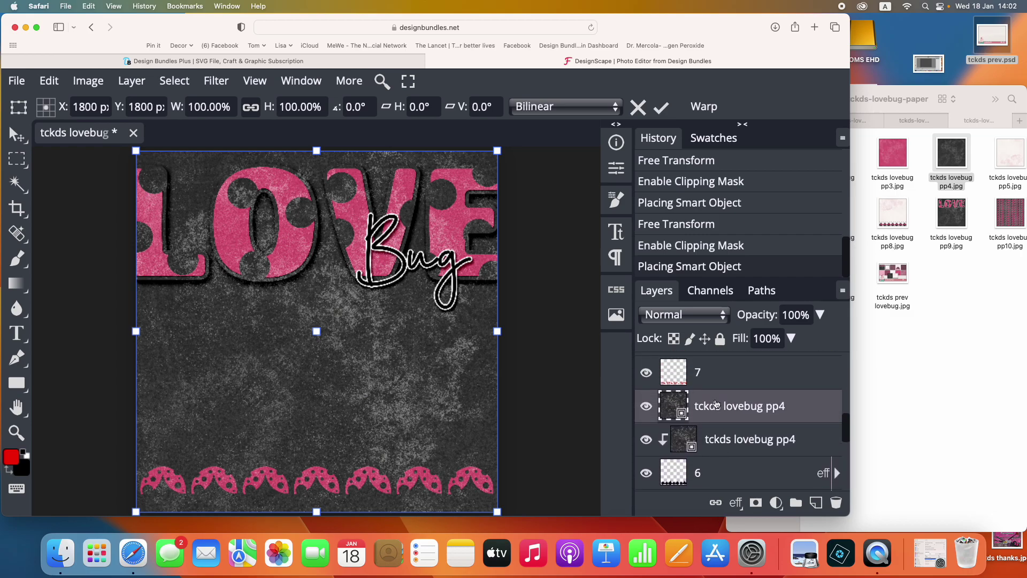
drag(713, 399, 711, 421)
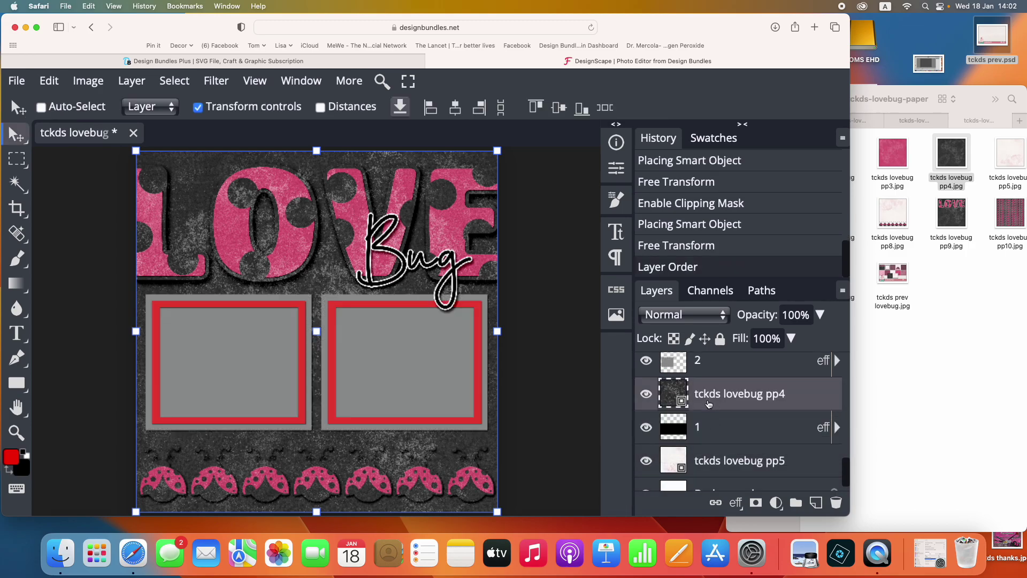
right_click(711, 406)
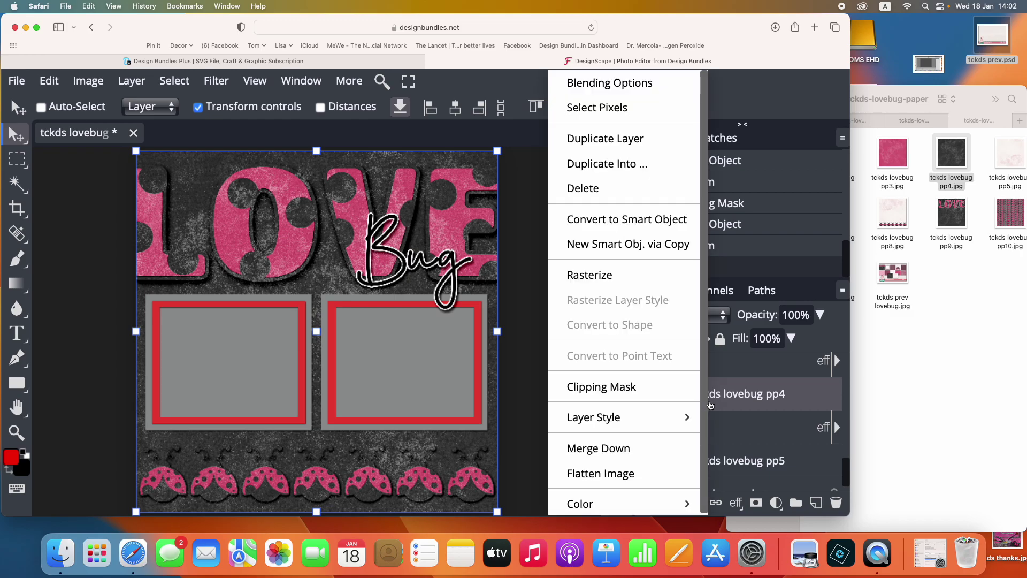
click(663, 398)
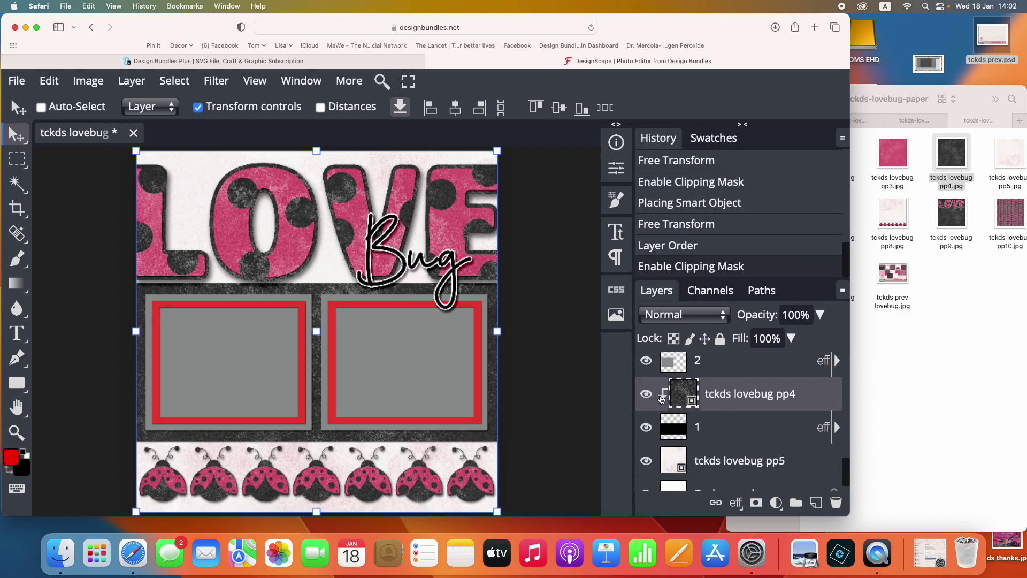
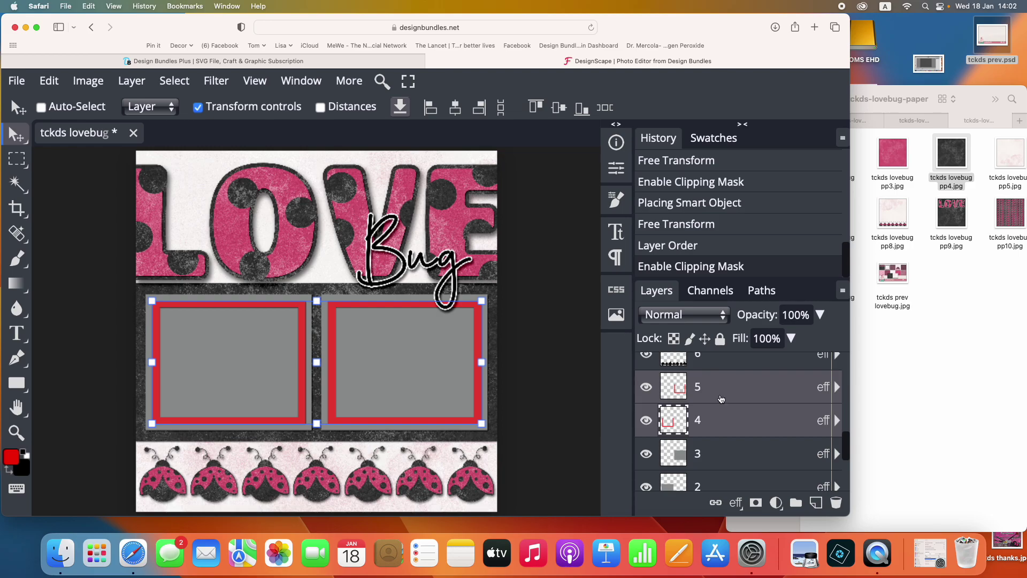
Copy the layer style of the red frame layers 4 and 5, and clear it from both layers
right_click(721, 399)
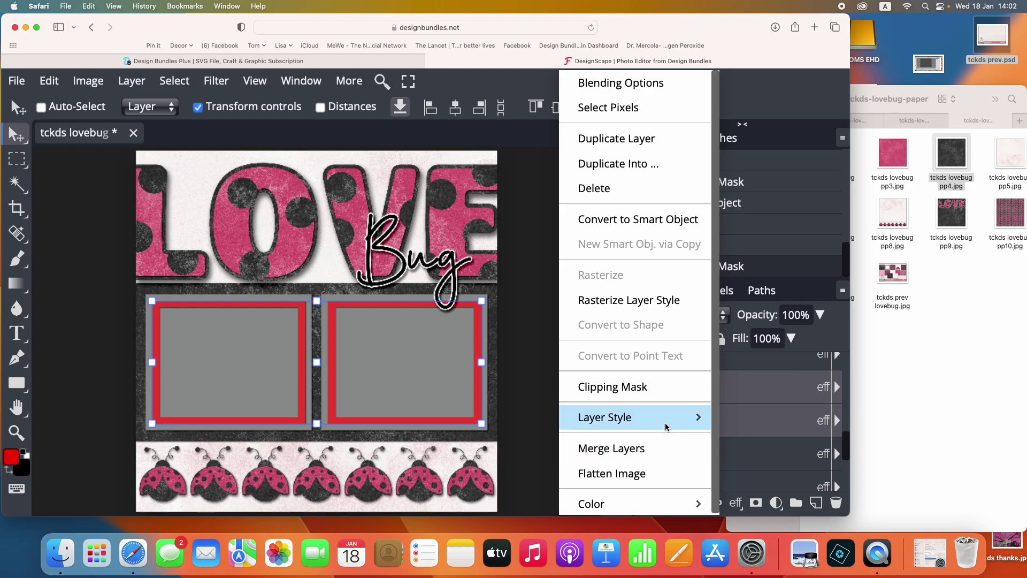
mouse_move(665, 427)
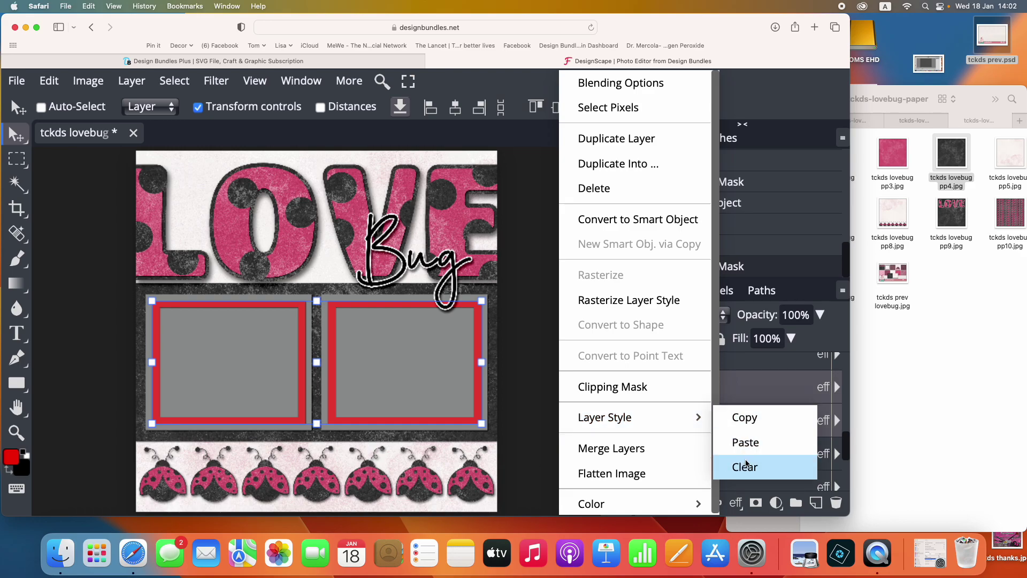
click(751, 420)
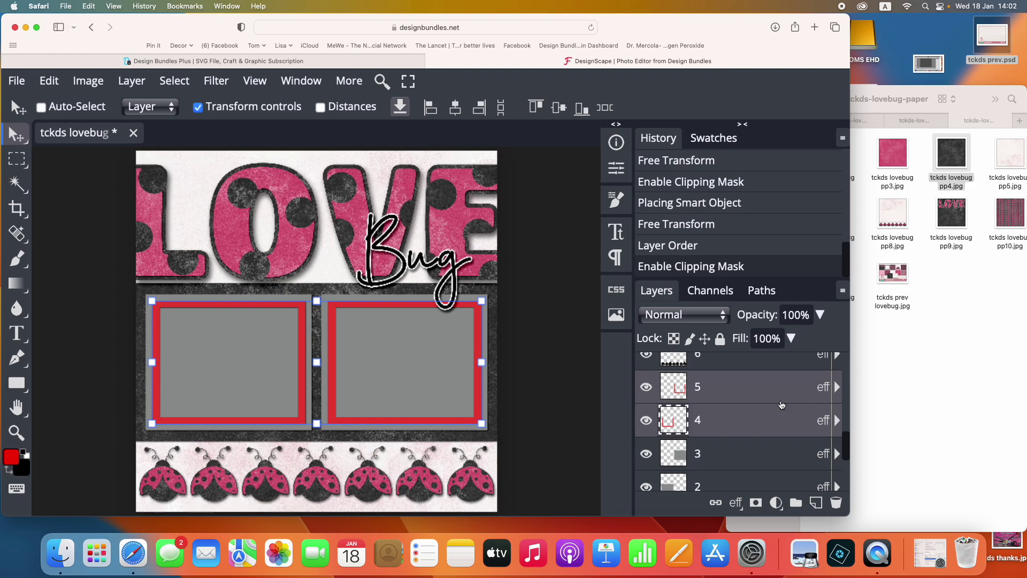
right_click(751, 407)
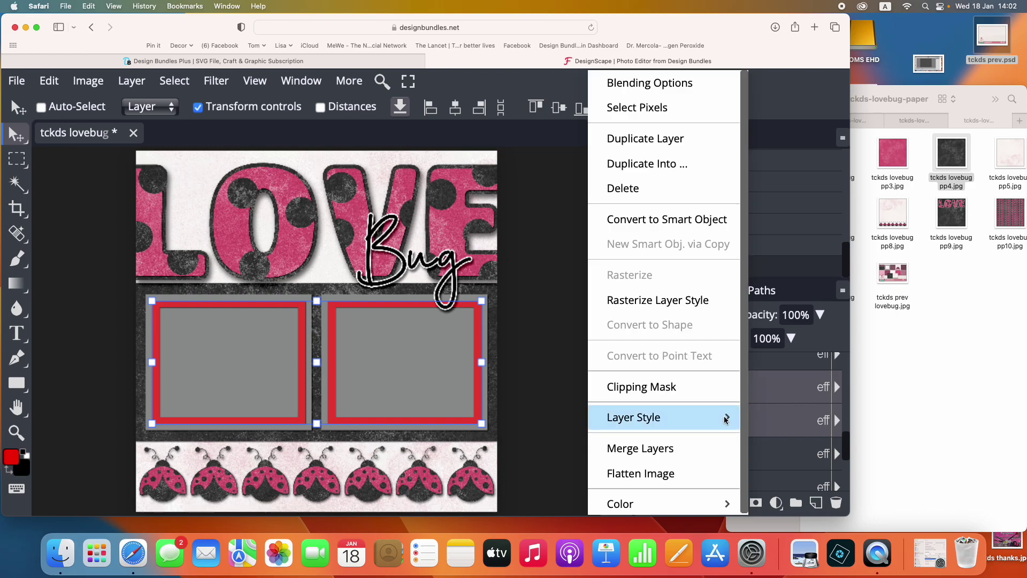
mouse_move(726, 420)
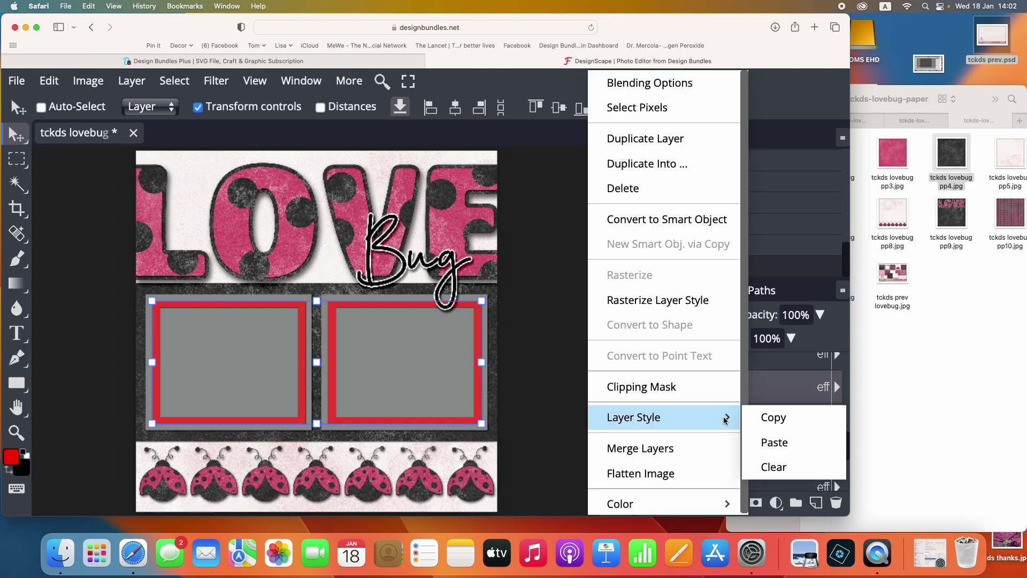
click(770, 468)
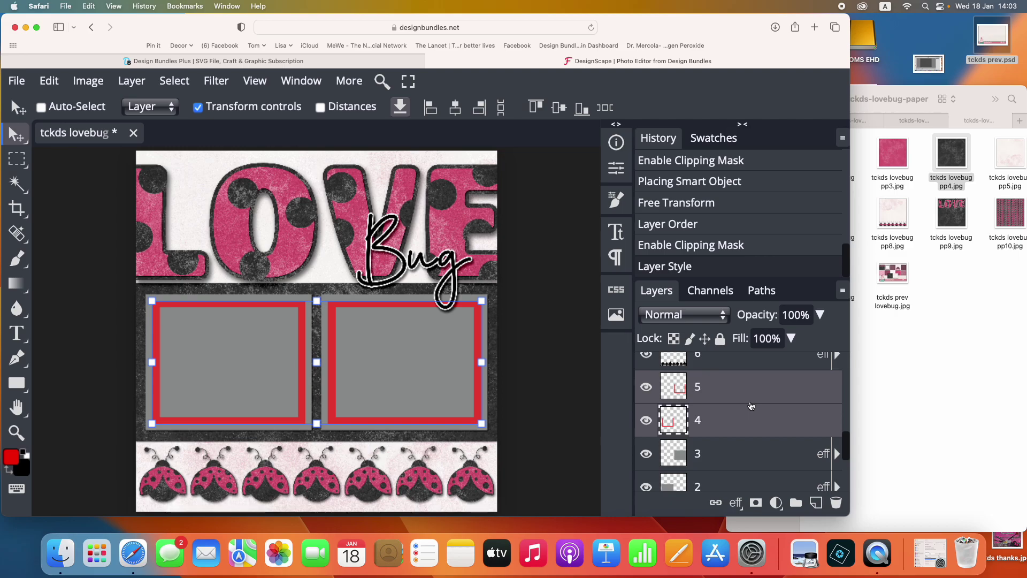
Merge the red frame layers 4 and 5, and clip the pink tckds lovebug pp3.jpg paper to the merged frames
right_click(731, 399)
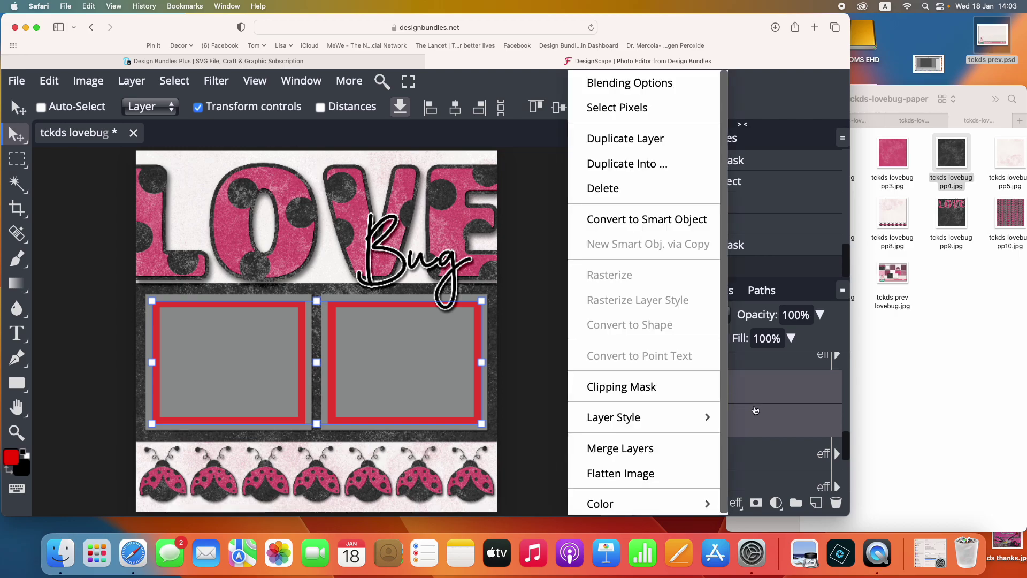
click(690, 449)
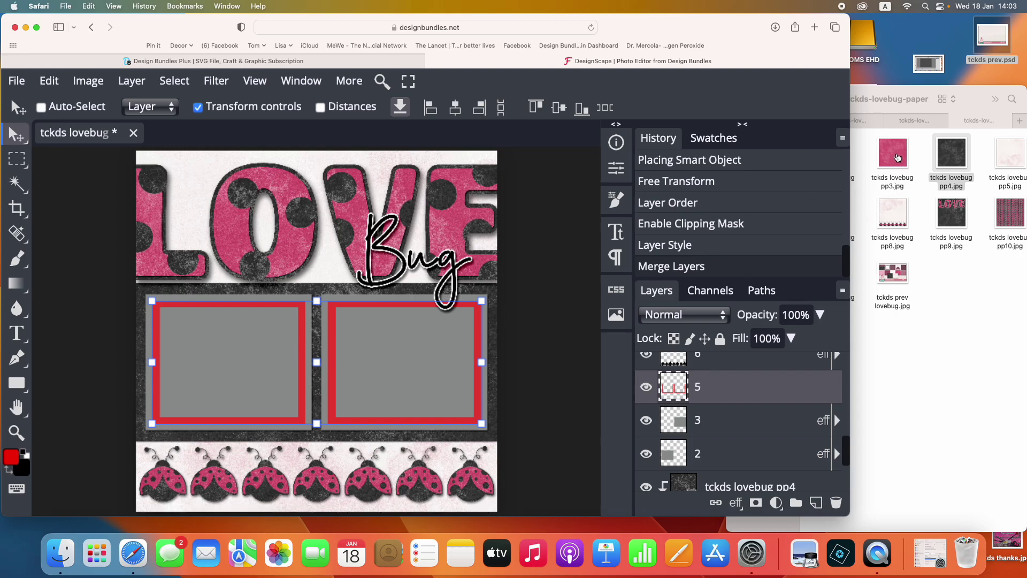
drag(897, 158, 408, 348)
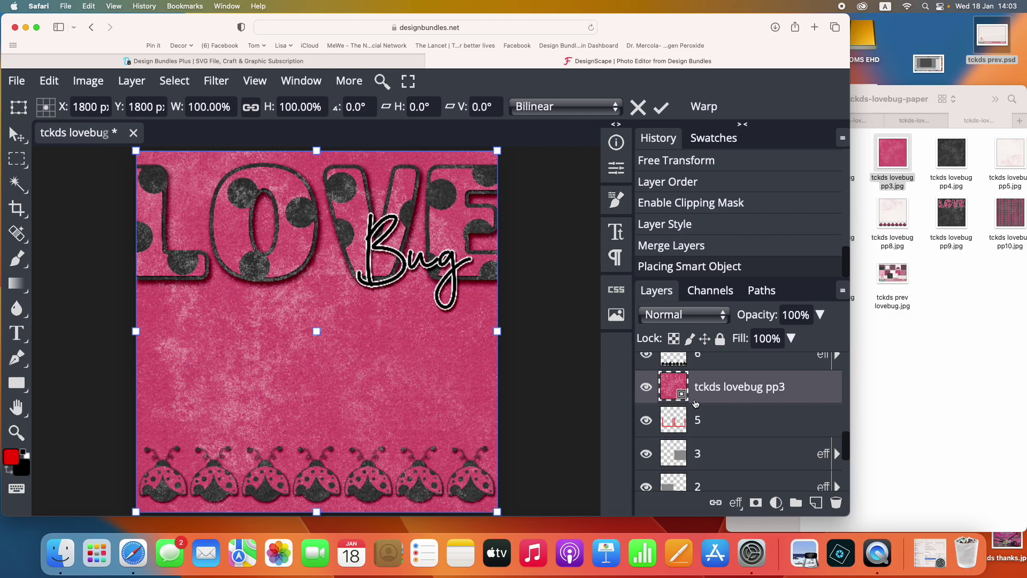
right_click(737, 399)
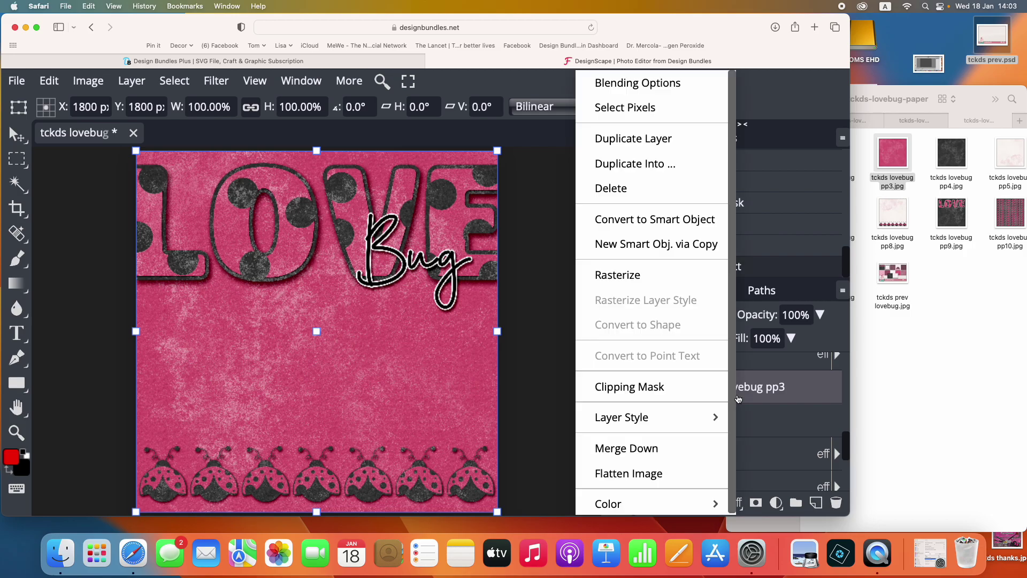
click(675, 394)
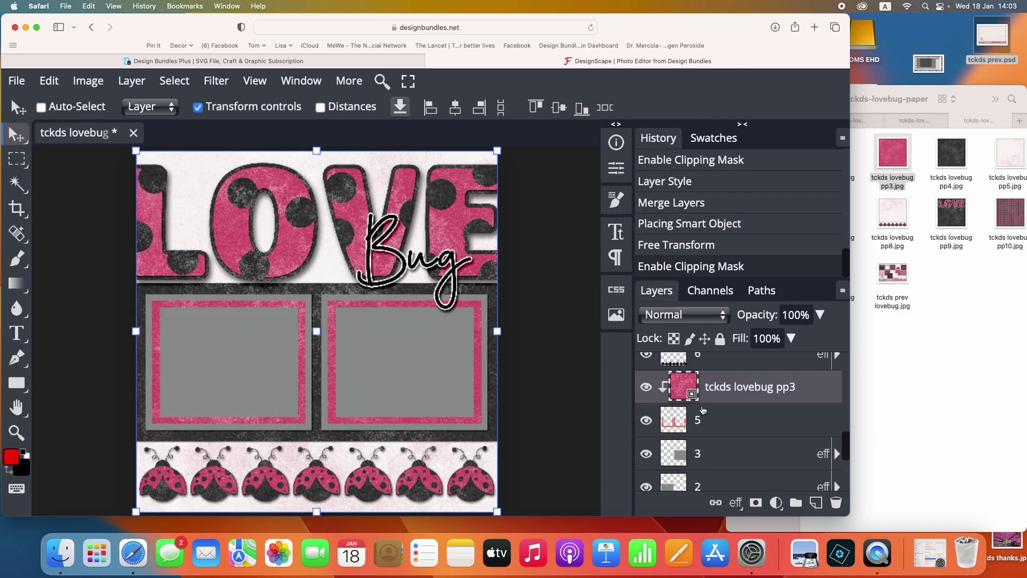
Paste the copied layer style onto the merged frame layer 5
click(719, 426)
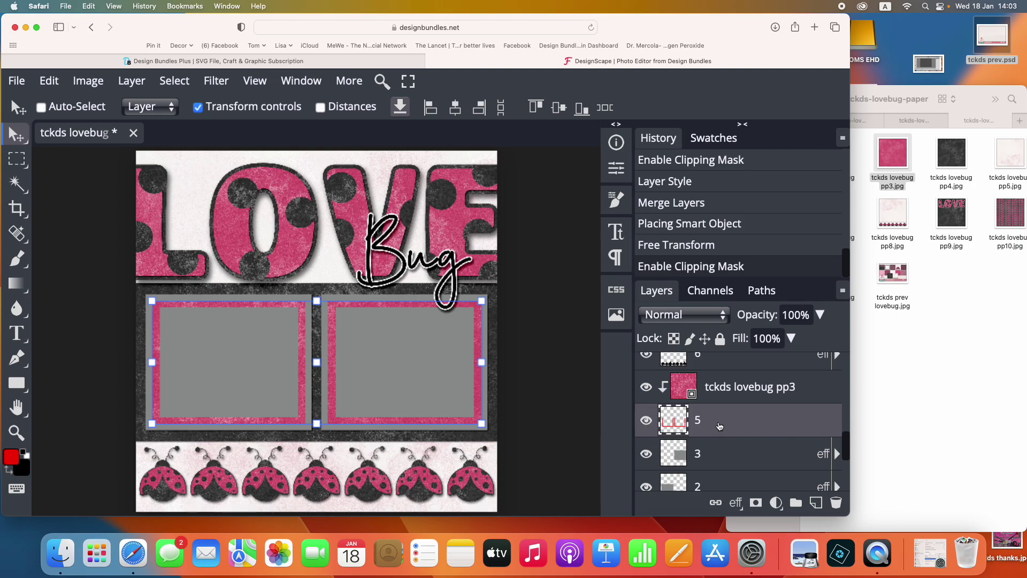
right_click(719, 425)
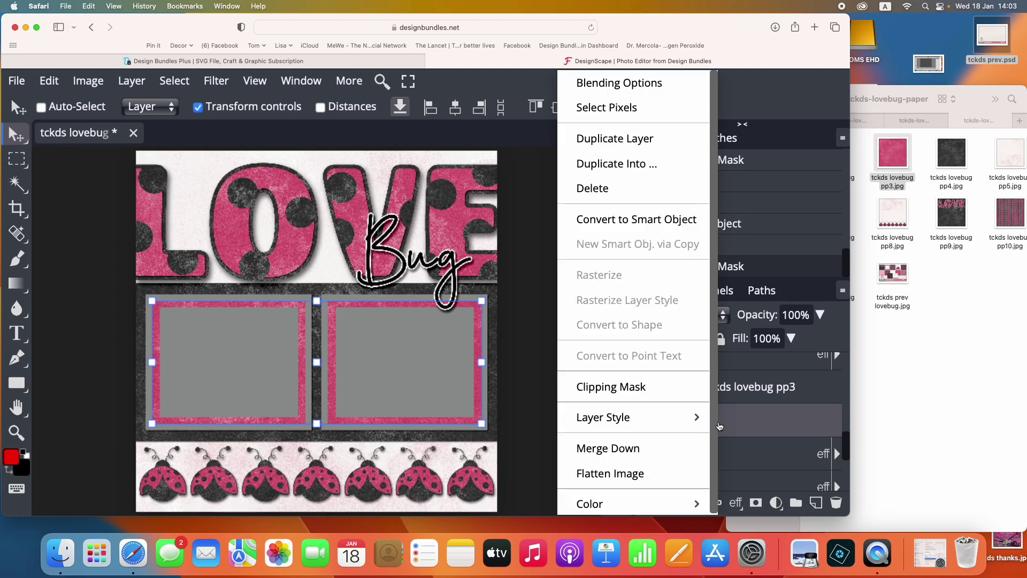
mouse_move(698, 422)
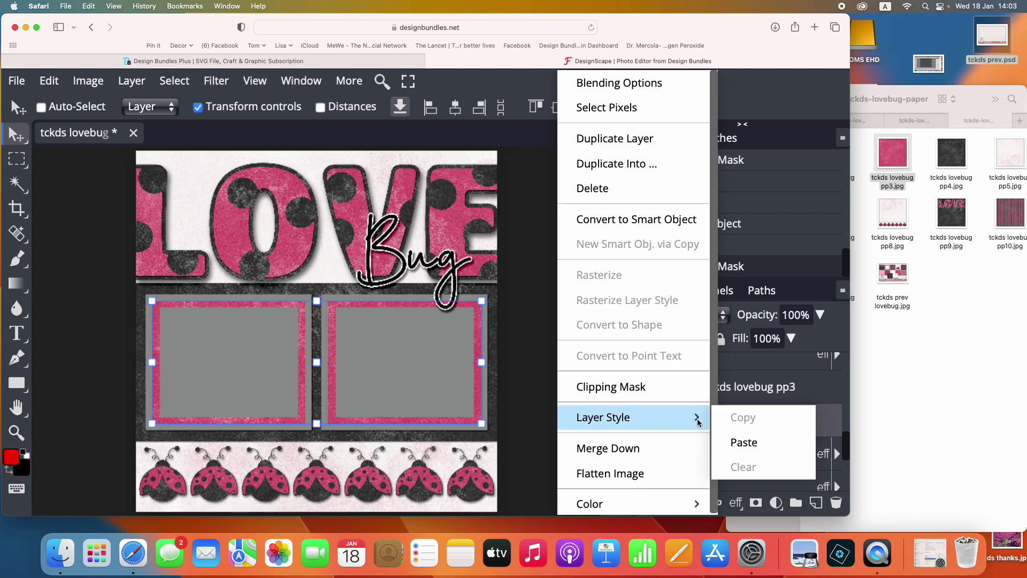
click(736, 447)
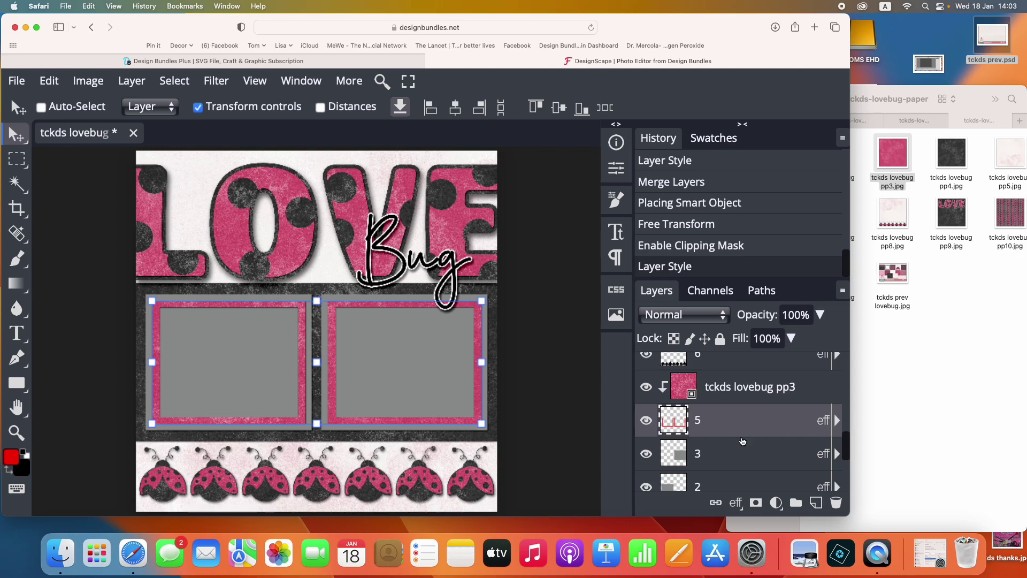
click(369, 254)
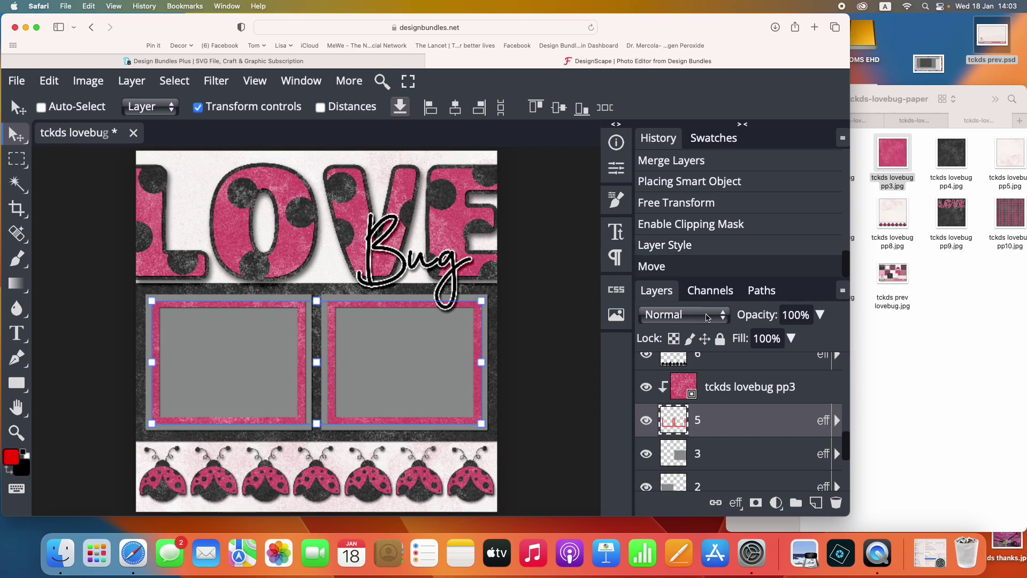
Hide layers 12 and 11 of the Bug lettering, toggling layer 11 to compare the page with and without it
scroll(721, 455, up, 5)
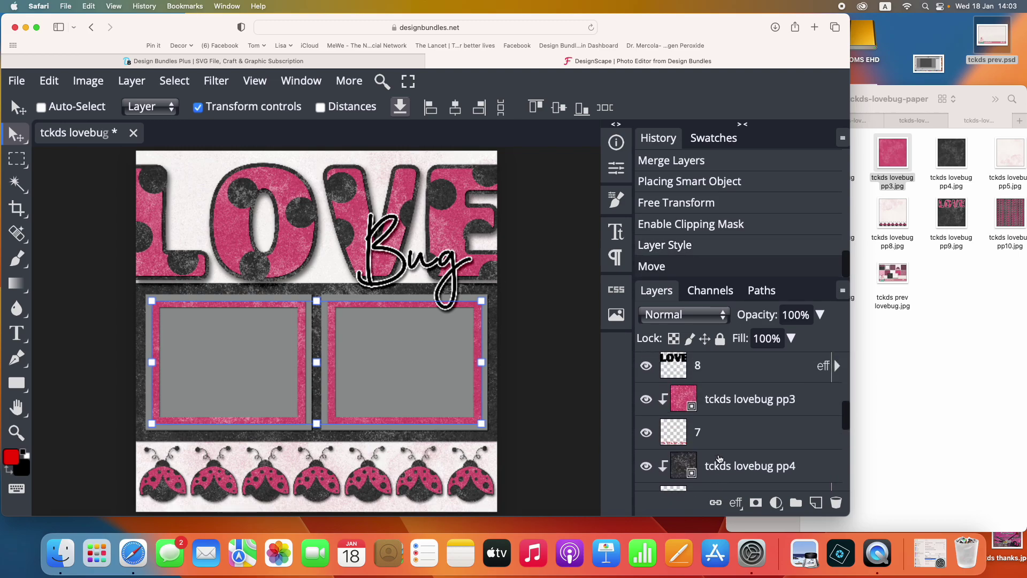
scroll(720, 459, up, 3)
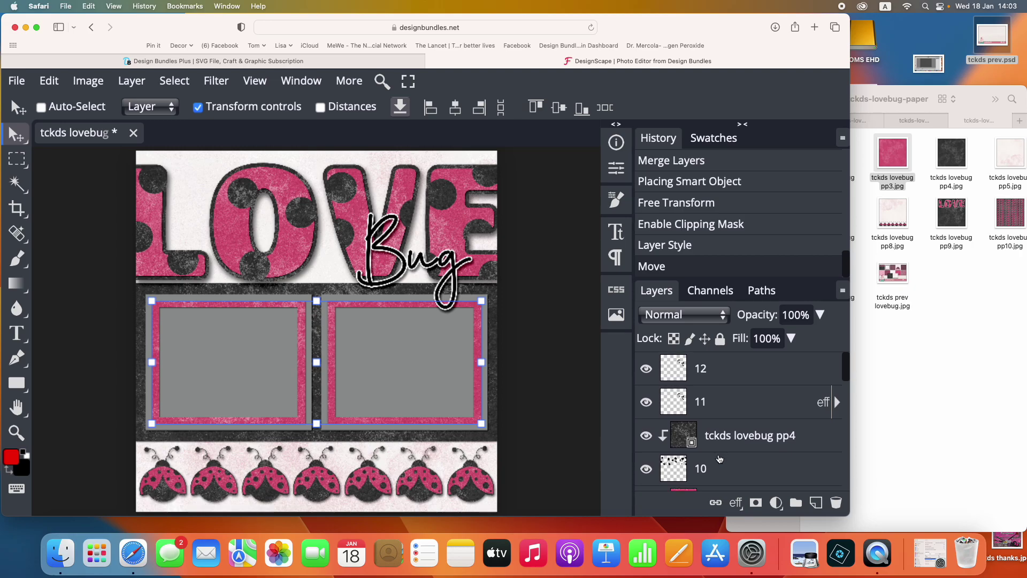
click(645, 369)
click(646, 402)
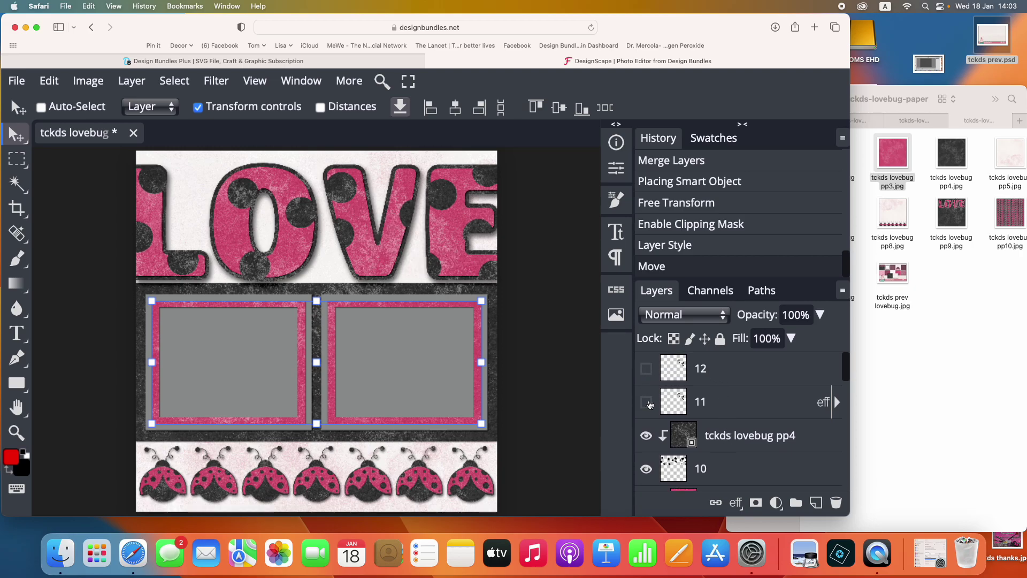
click(646, 402)
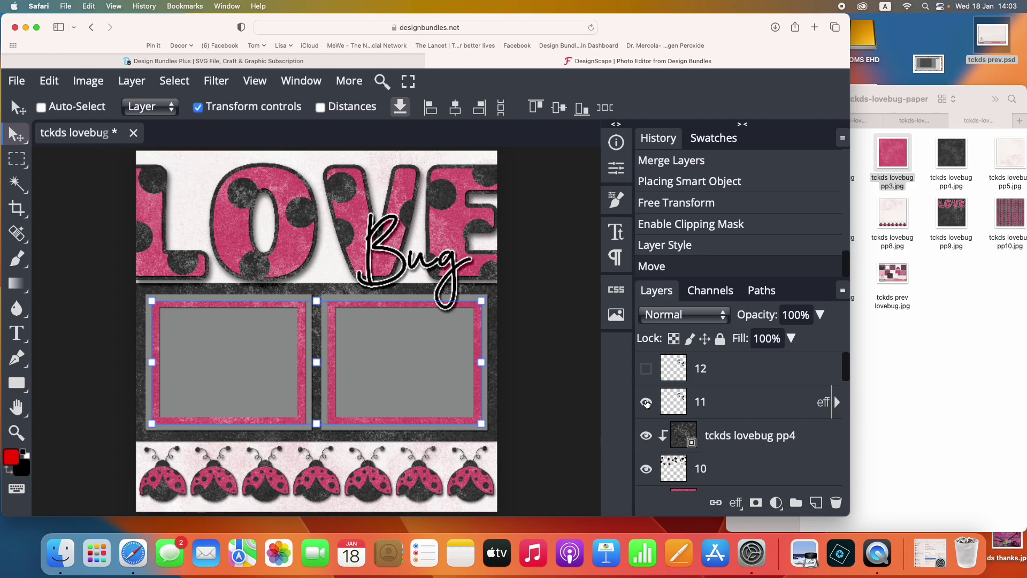
click(646, 402)
click(647, 403)
click(646, 403)
click(646, 403)
click(762, 401)
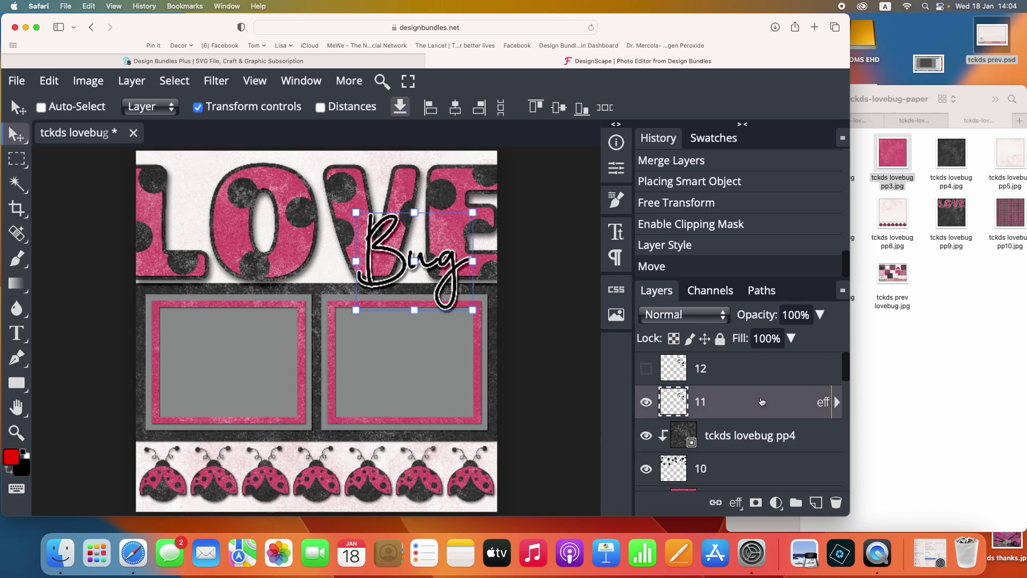
click(646, 403)
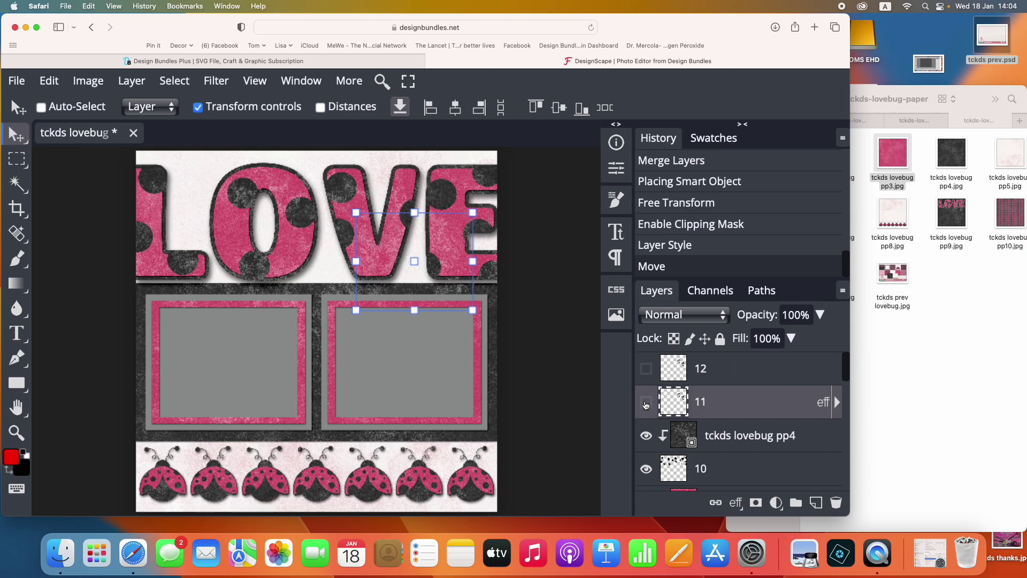
Compare the page with and without the Bug lettering of layer 11, leaving the layer hidden
click(646, 405)
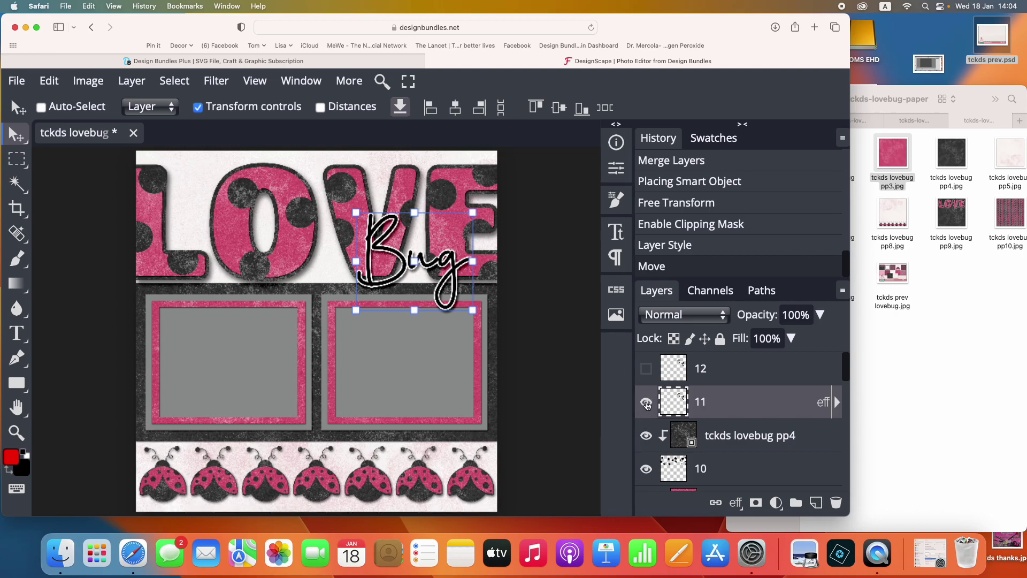
click(646, 404)
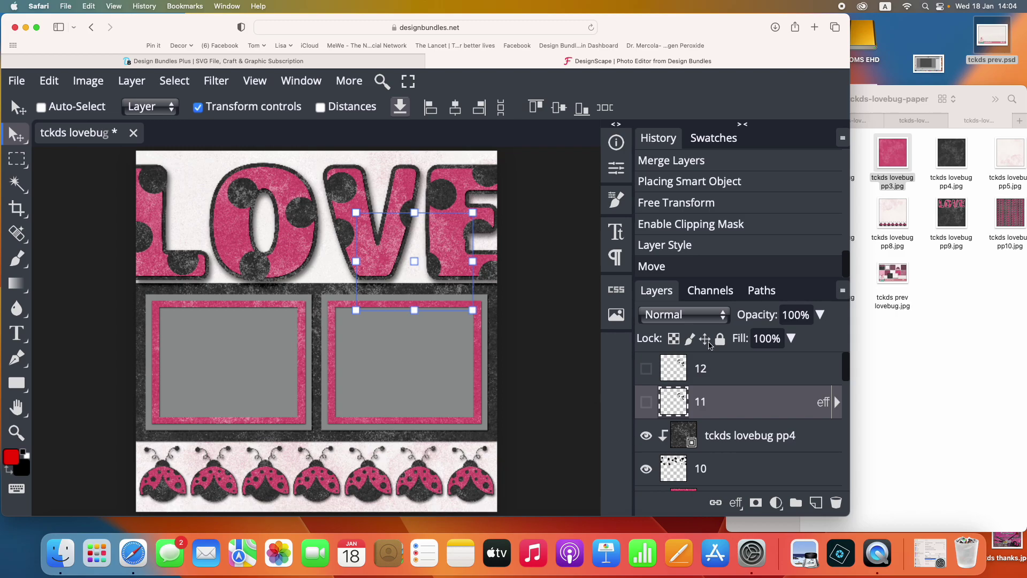
Place the photo 2 juli 06 001 (1).jpg from the iPhoto 2021 Finder folder onto the scrapbook page
click(904, 360)
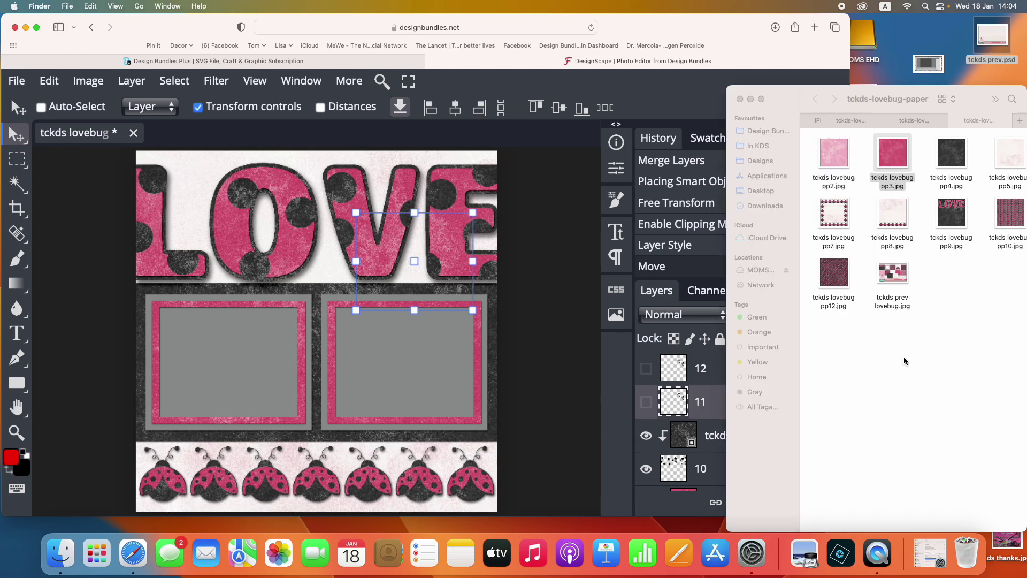
click(816, 121)
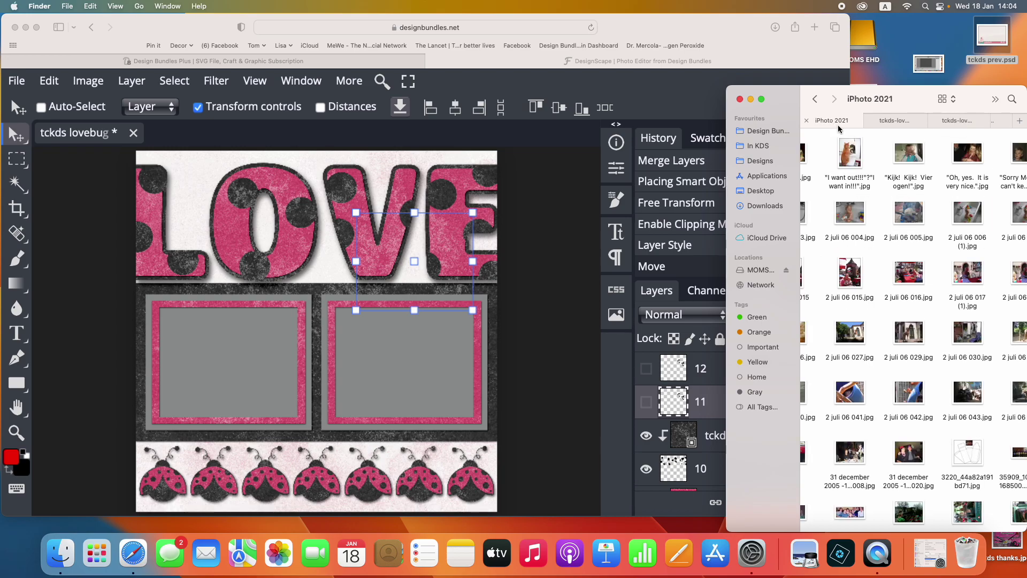
scroll(838, 279, right, 10)
scroll(838, 278, right, 5)
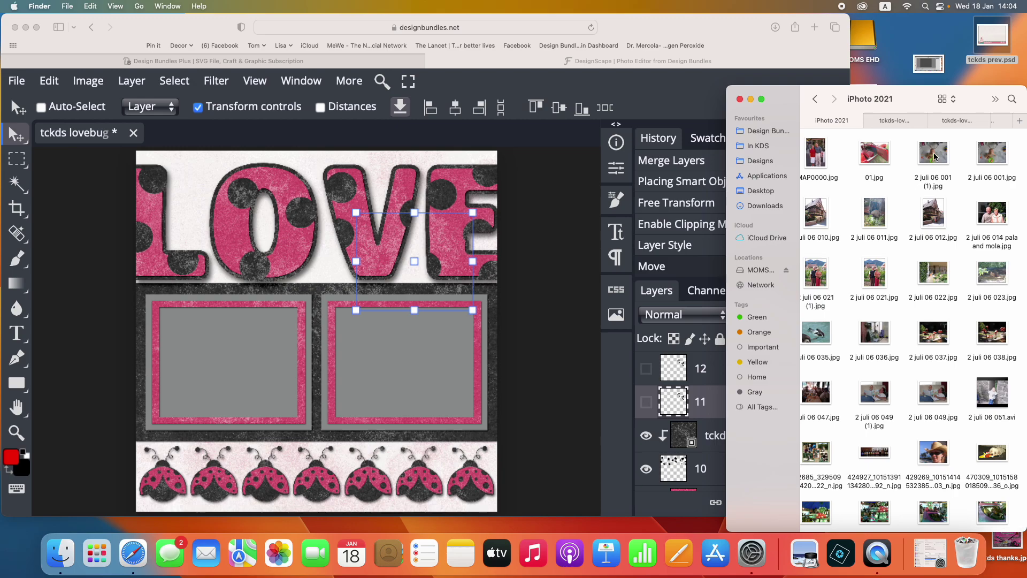
drag(935, 155, 354, 401)
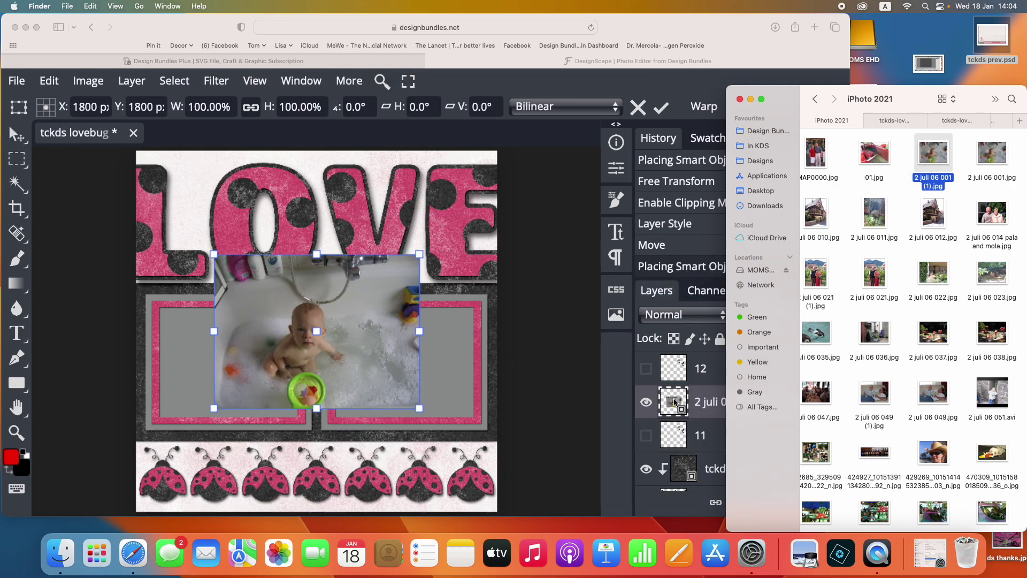
Reorder the 2 juli 06 001 (1) photo layer directly above layer 2 and clip it to that layer
click(715, 423)
scroll(715, 423, down, 1)
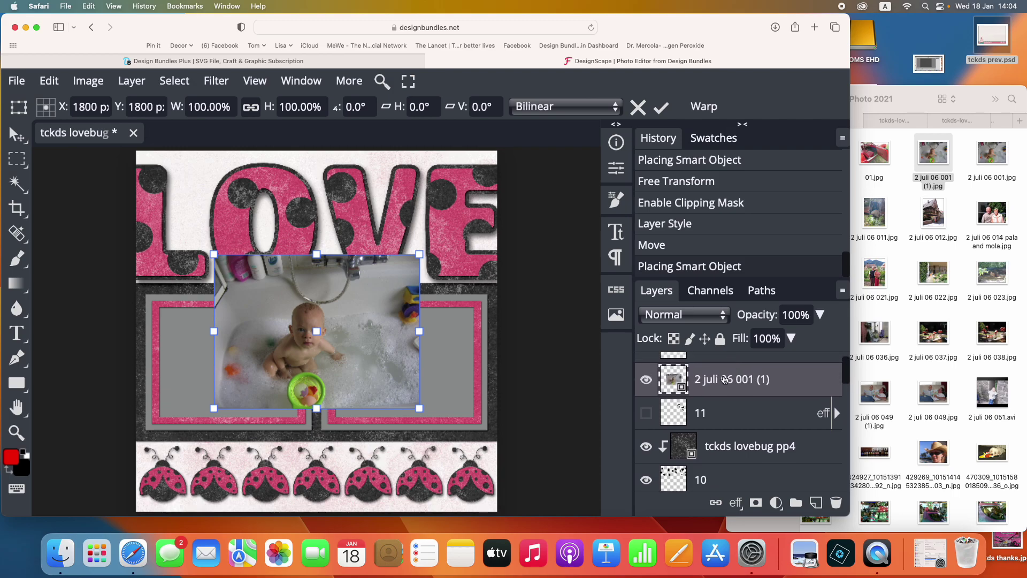
drag(726, 381, 710, 448)
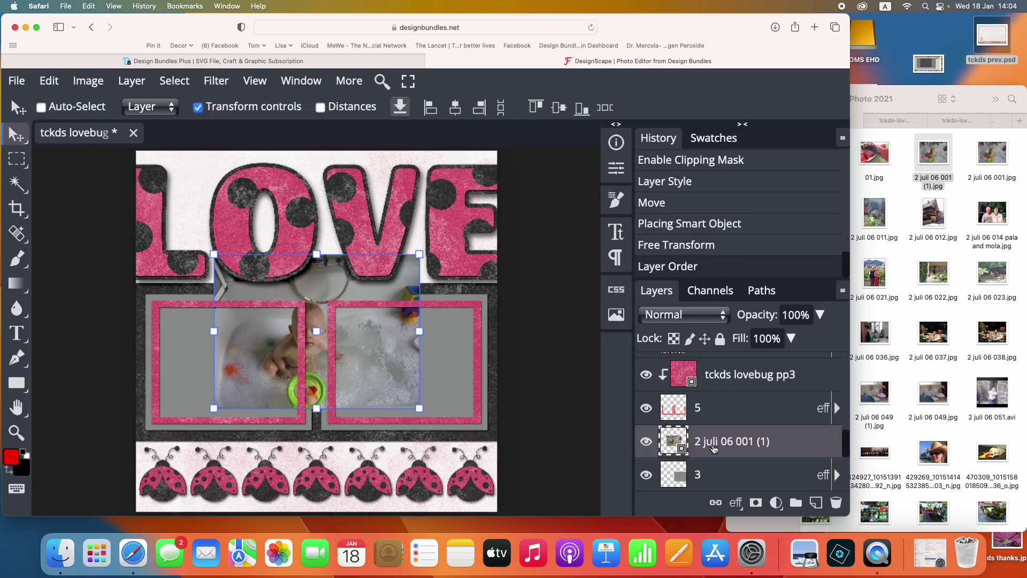
scroll(720, 412, down, 2)
drag(728, 374, 736, 423)
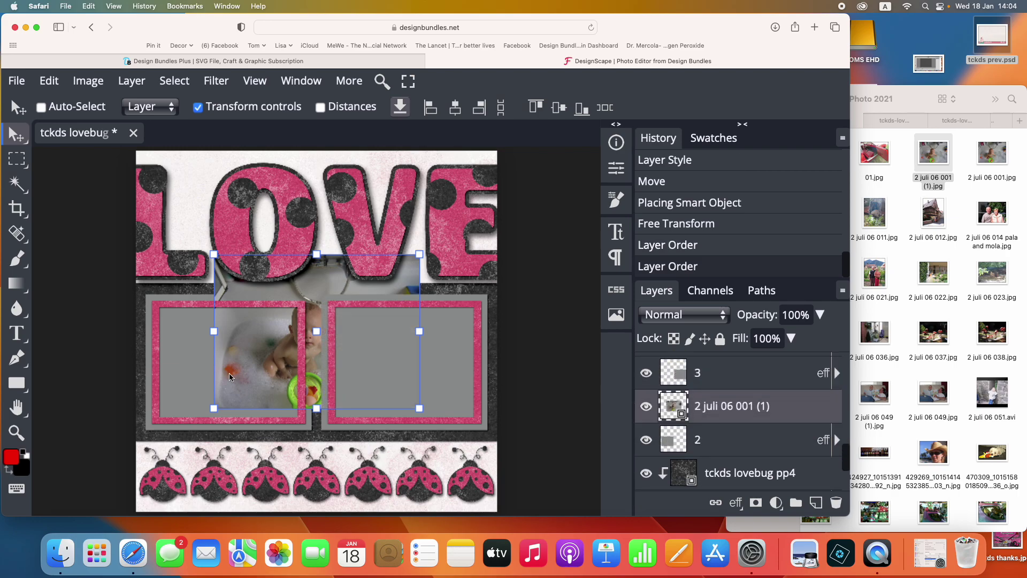
right_click(747, 412)
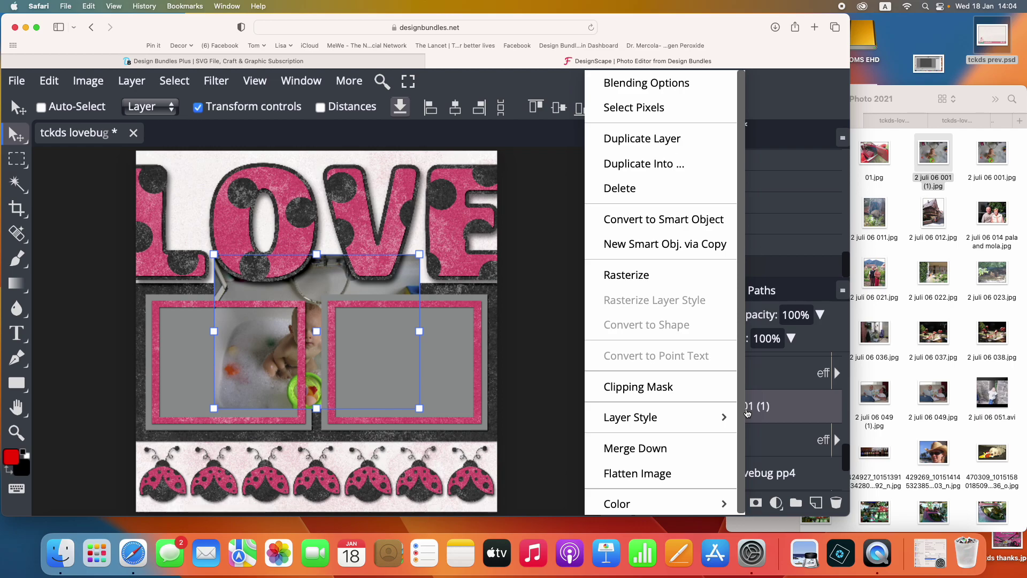
click(682, 394)
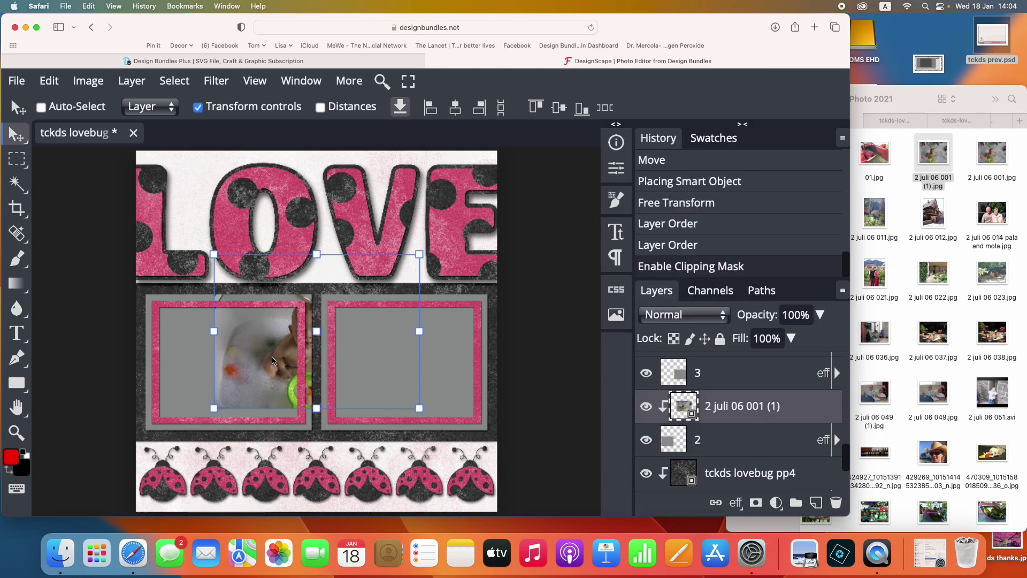
Position the clipped 2 juli 06 001 (1) photo so the bathing baby sits centrally inside the left pink frame
drag(270, 361, 195, 381)
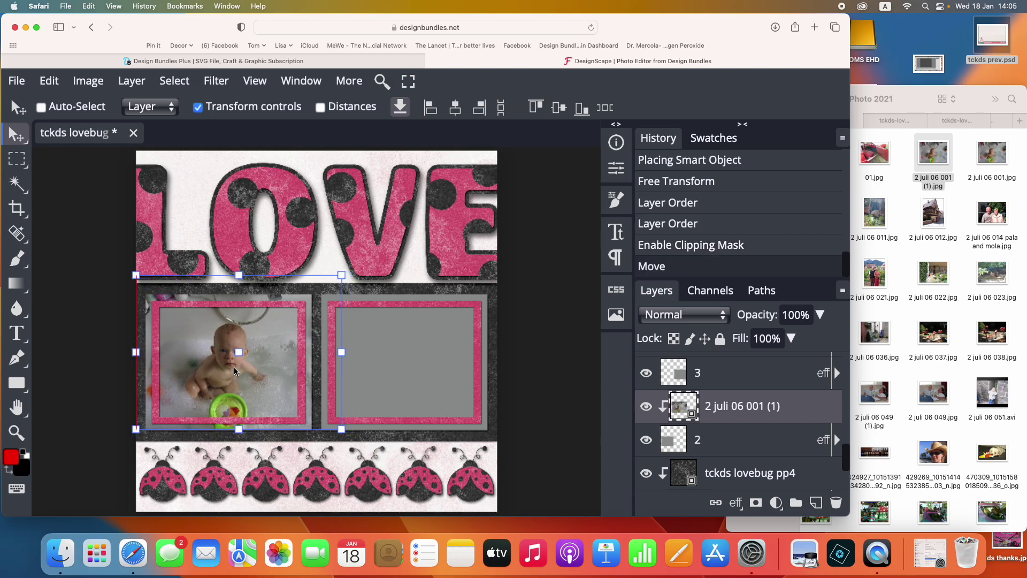
key(Down)
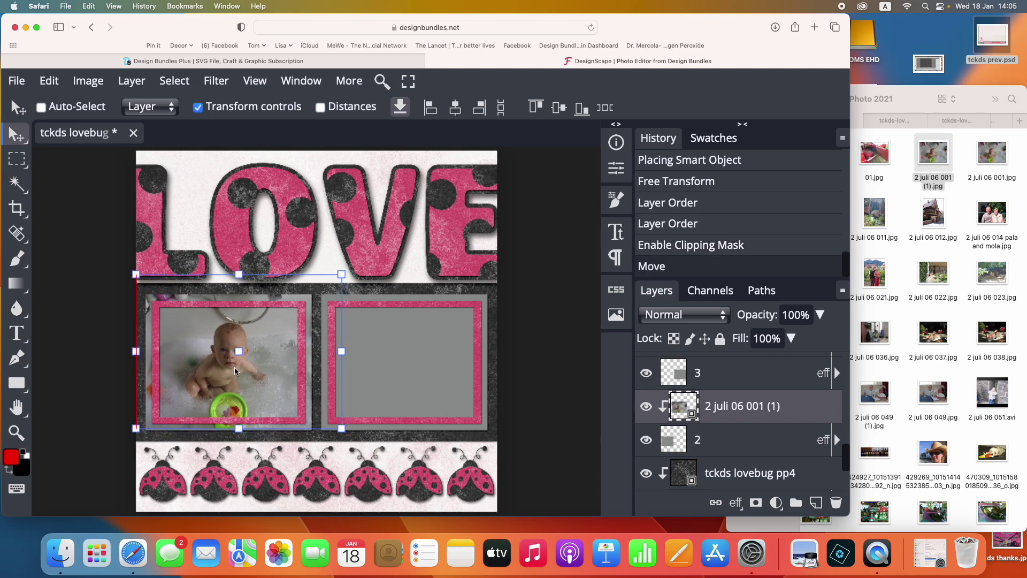
scroll(236, 371, up, 1)
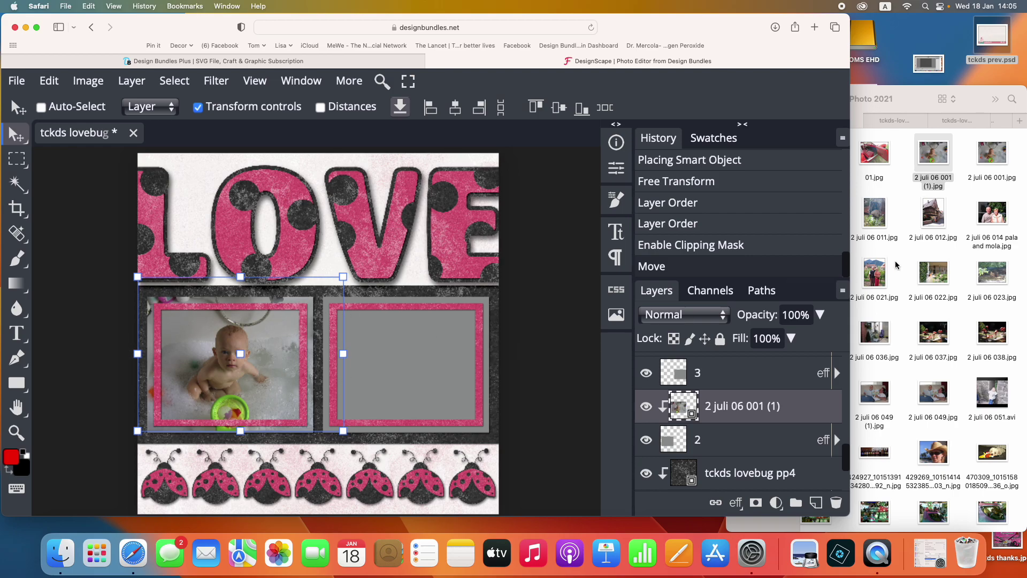
Place the photo 2 juli 06 003.jpg from the iPhoto 2021 folder and reorder its layer directly above layer 3
scroll(918, 264, right, 5)
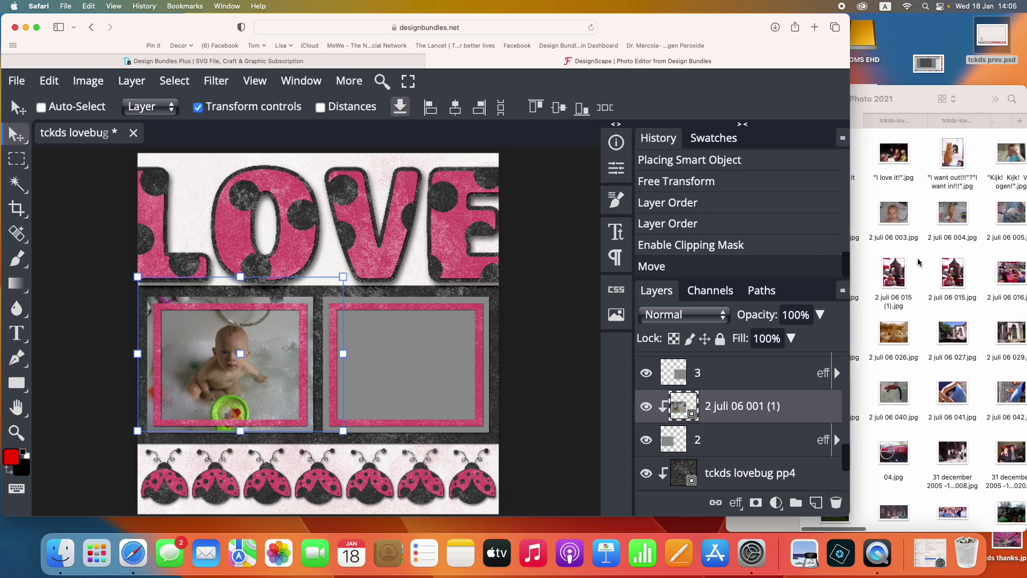
click(919, 263)
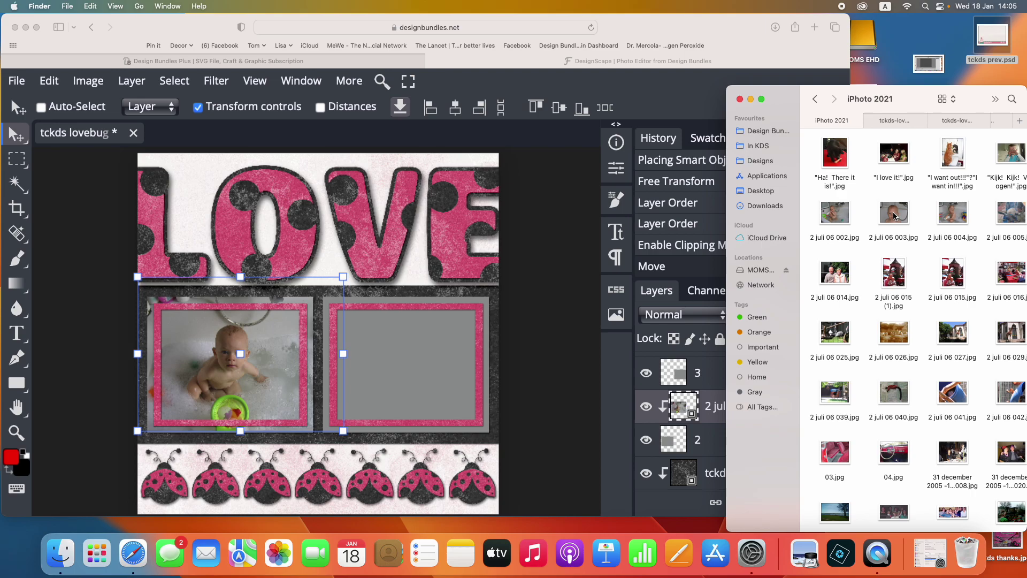
drag(894, 216, 349, 388)
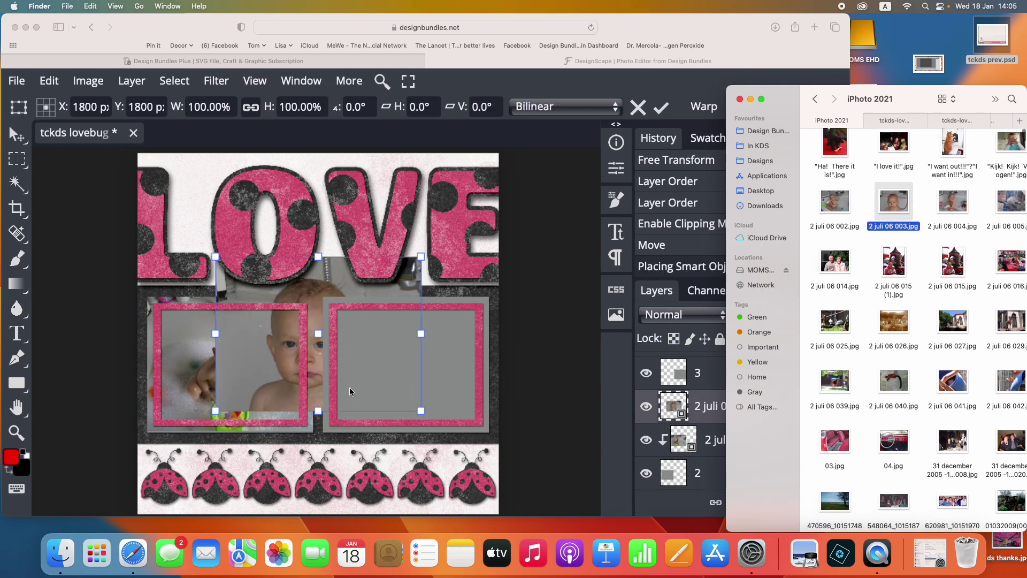
click(705, 420)
drag(706, 420, 716, 373)
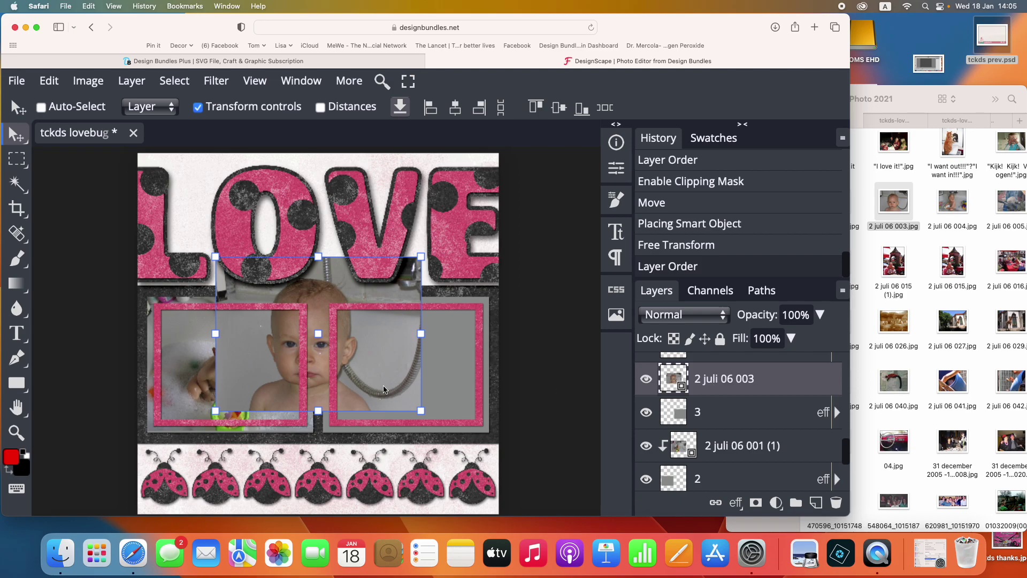
Move the 2 juli 06 003 photo over the right pink frame and clip it to layer 3
drag(374, 389, 468, 423)
right_click(724, 389)
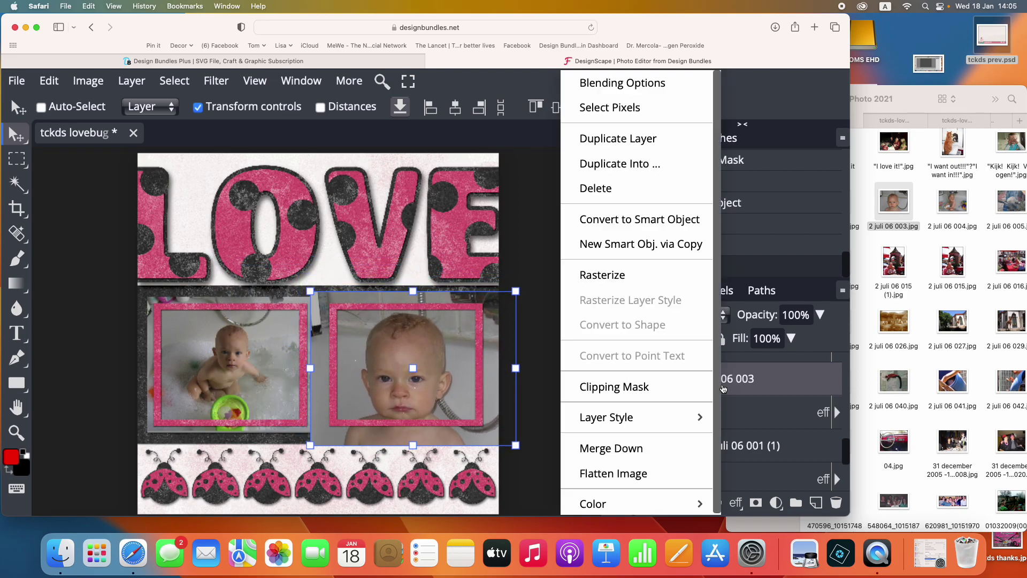
click(666, 389)
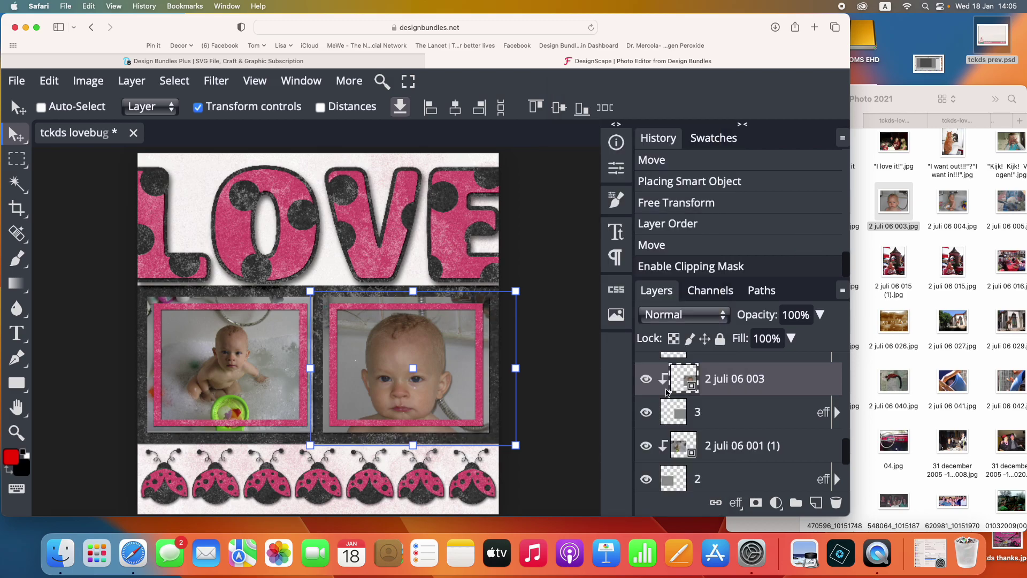
Scale the 2 juli 06 003 photo proportionally to about 90.23% to fit the right photo area
mouse_move(516, 291)
mouse_down()
mouse_move(505, 298)
mouse_move(514, 291)
mouse_up()
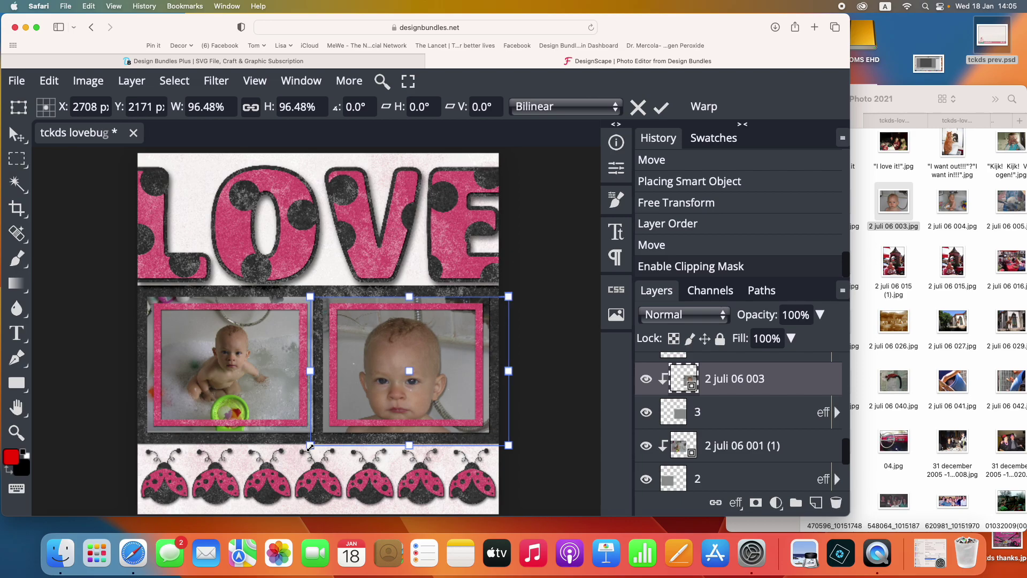
drag(309, 445, 317, 440)
drag(510, 440, 504, 439)
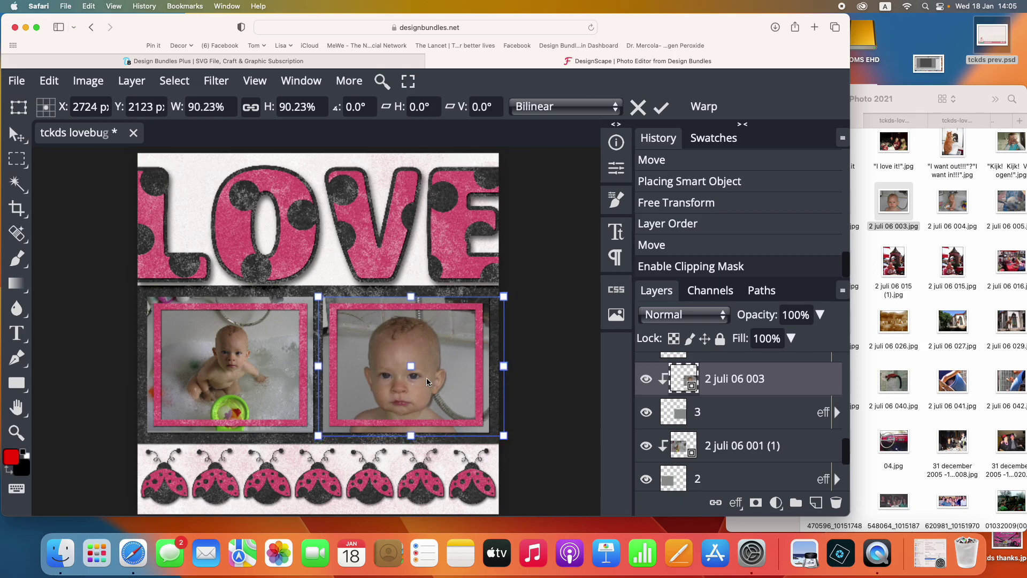
Fine-tune the horizontal position of the 2 juli 06 003 photo within the right frame to X 2732 px
key(Right)
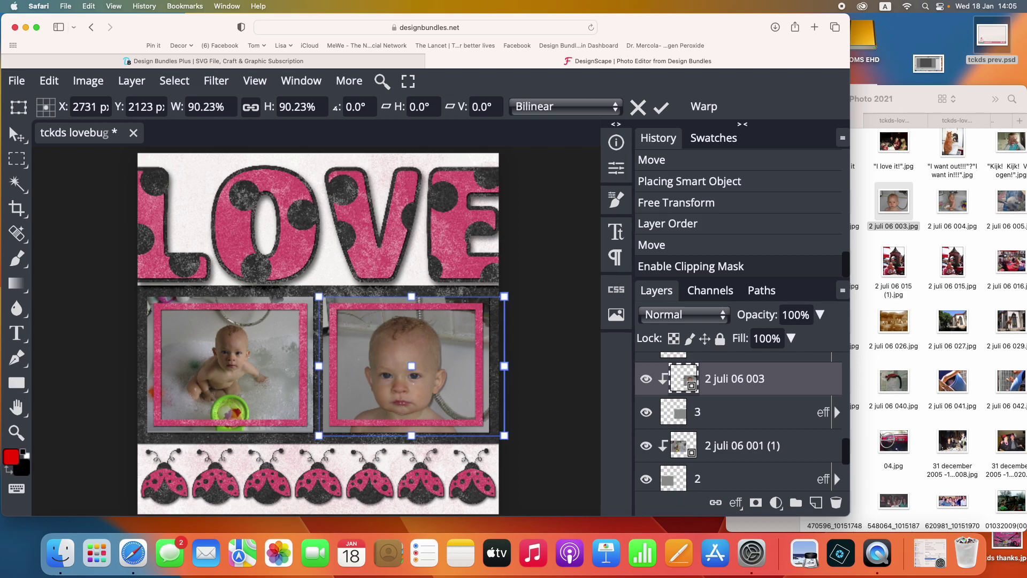
key(Left)
key(Left)
key(Left)
key(Left)
key(Left)
key(Left)
key(Left)
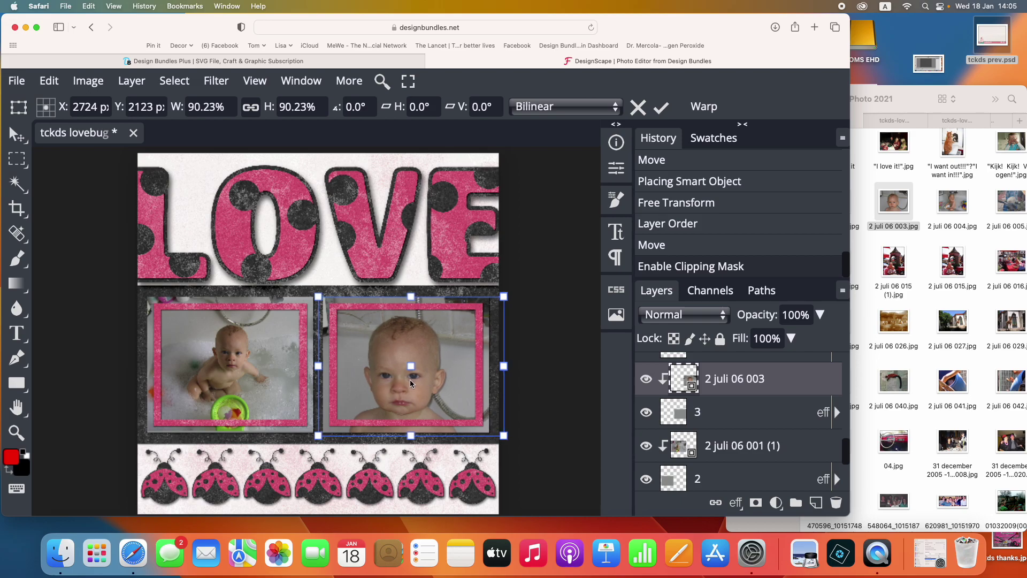
key(Right)
key(Right)
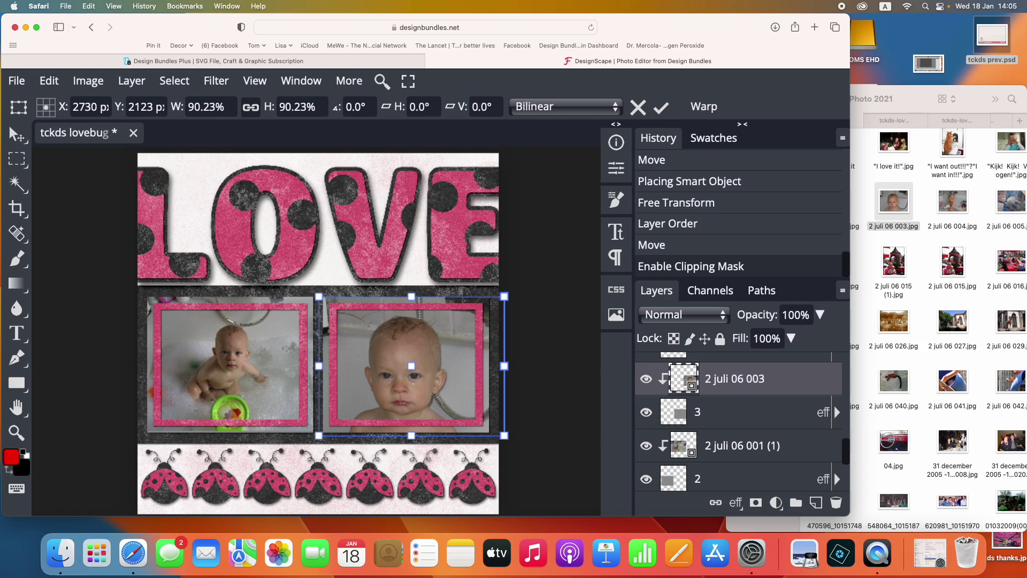
key(Right)
key(Right)
Export the page as the JPG tckds lovebug 2 at 3600 × 3600 px and 80% quality
click(16, 81)
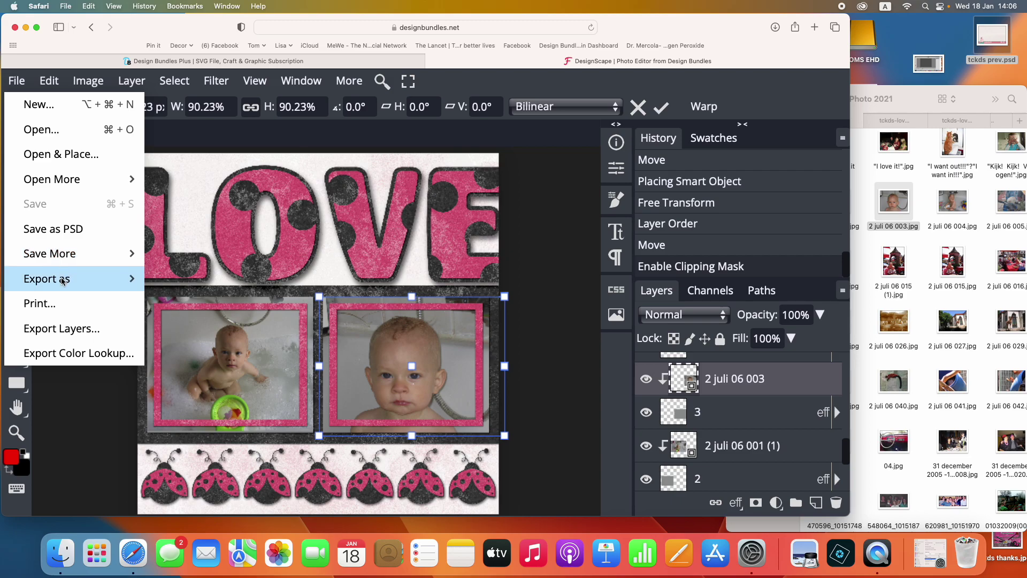
mouse_move(63, 281)
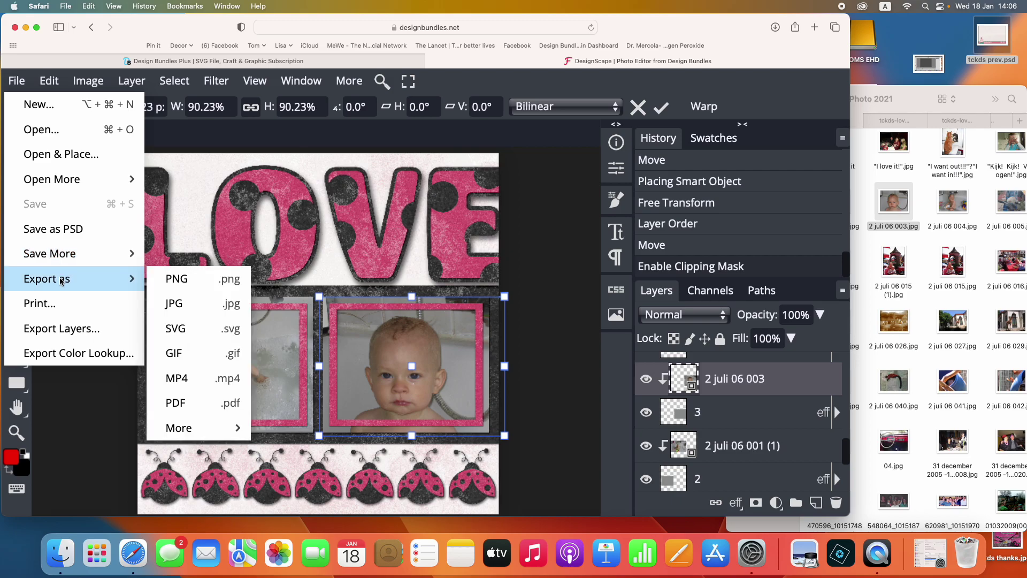
click(170, 304)
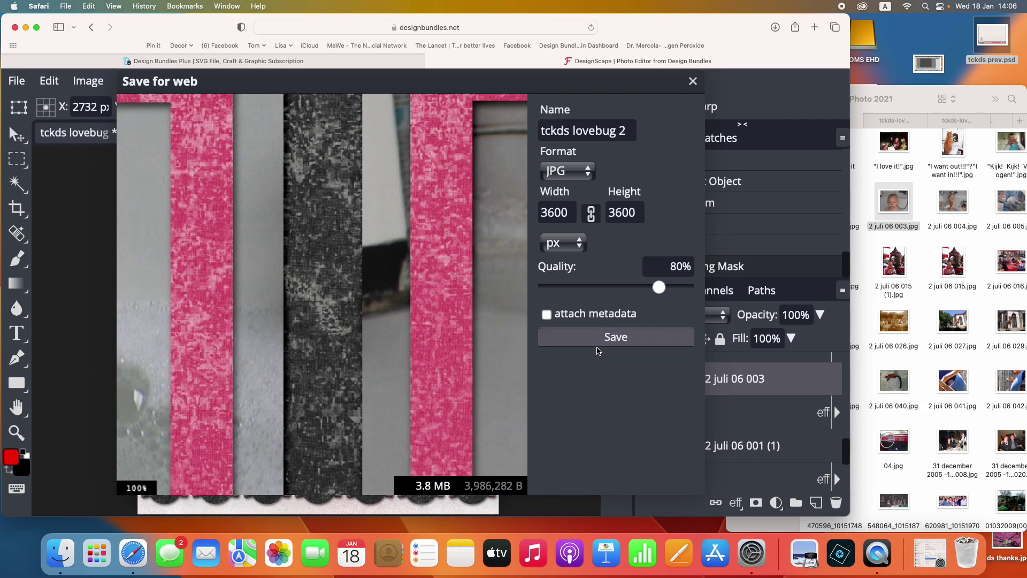
click(628, 341)
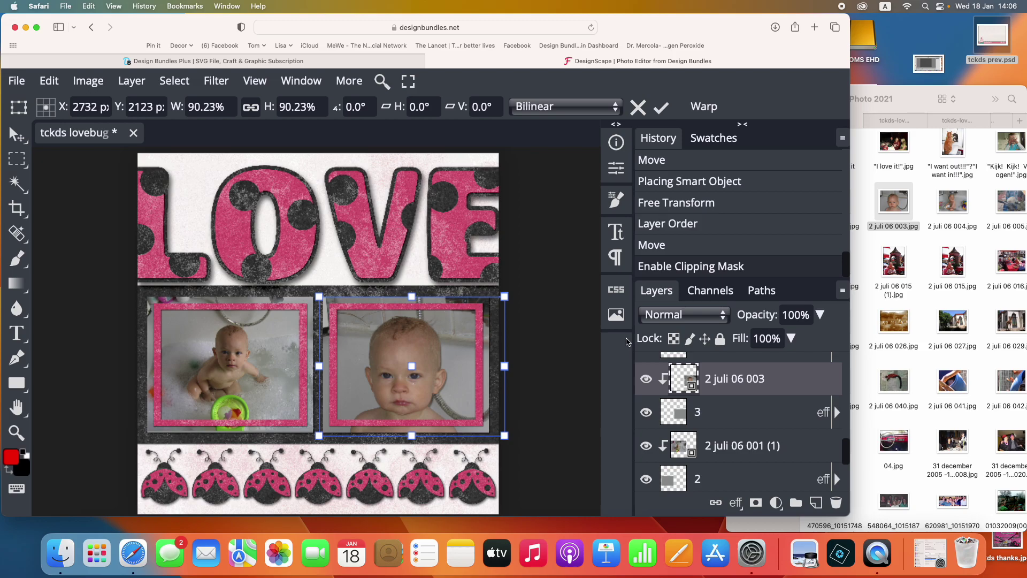
Preview the exported tckds lovebug 2.jpg in the Finder's Downloads folder, and close the preview and the Finder window
click(921, 103)
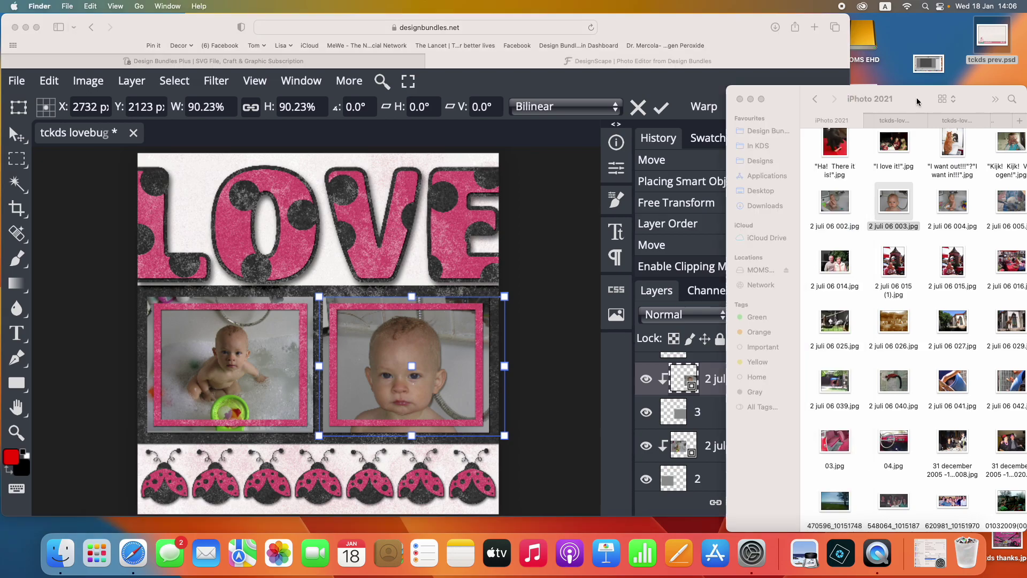
click(764, 207)
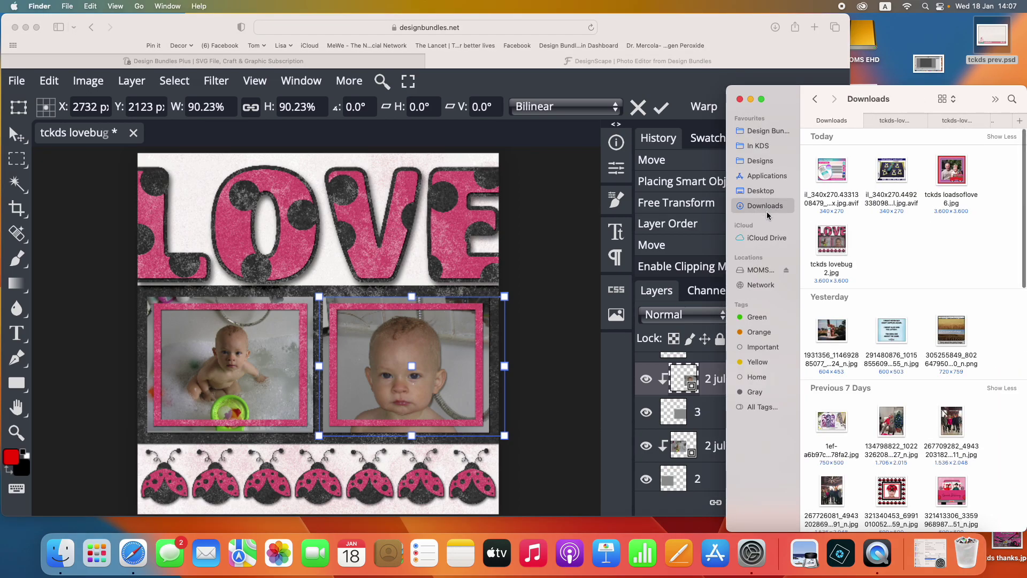
right_click(836, 246)
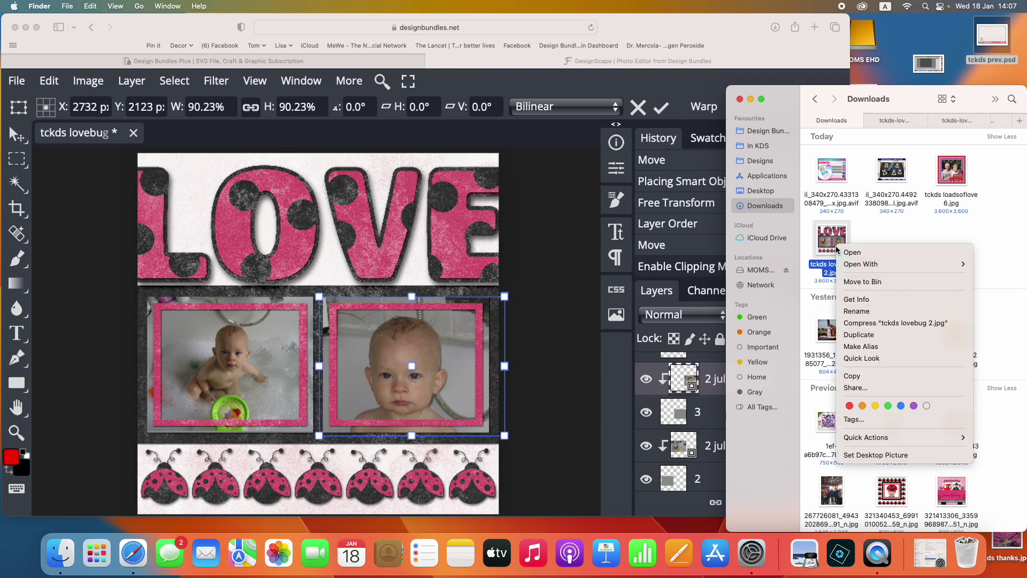
click(856, 356)
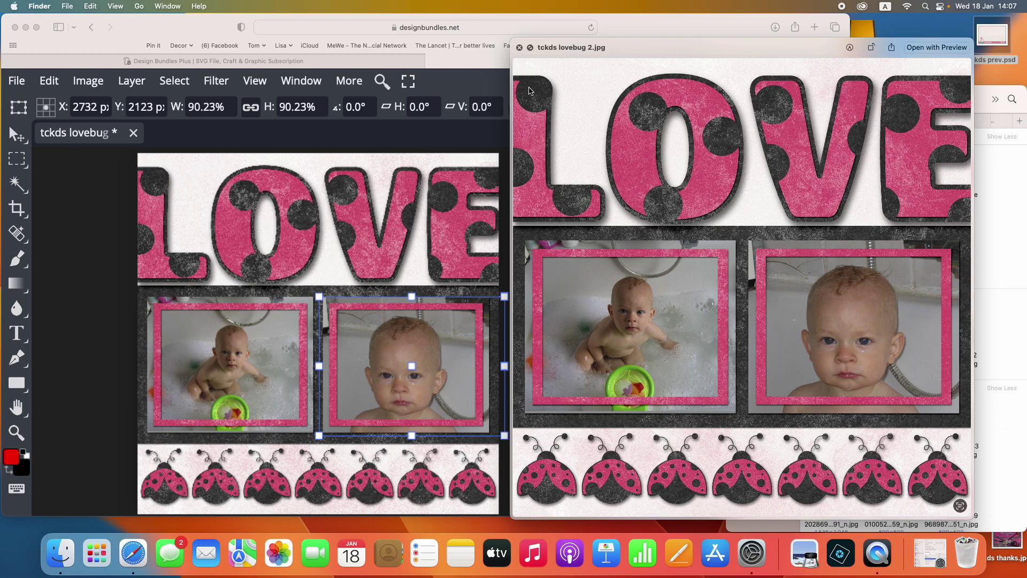
click(519, 48)
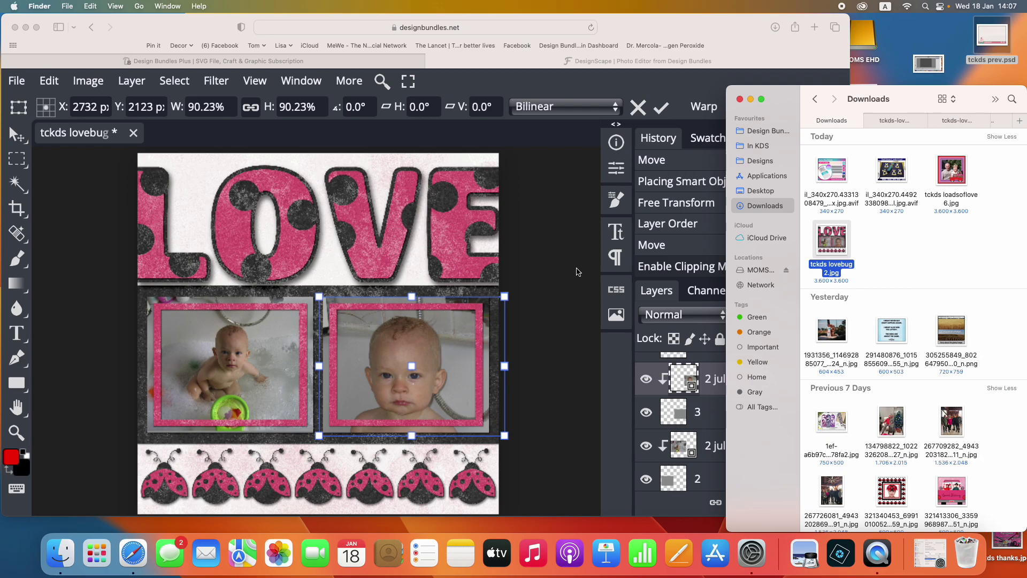
click(741, 100)
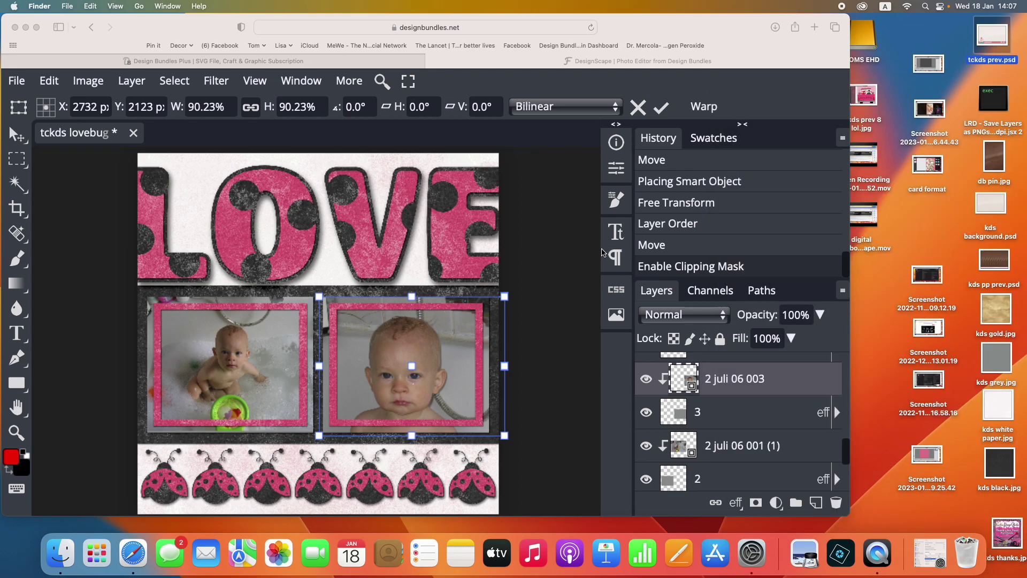